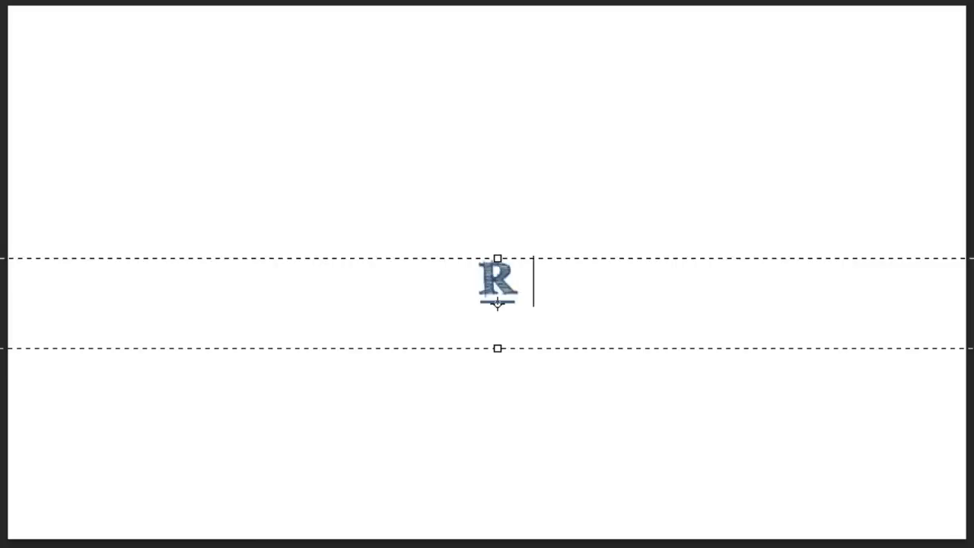
Enter the web design site's name on the RSForm! Pro intro title screen.
text(ichard Ba)
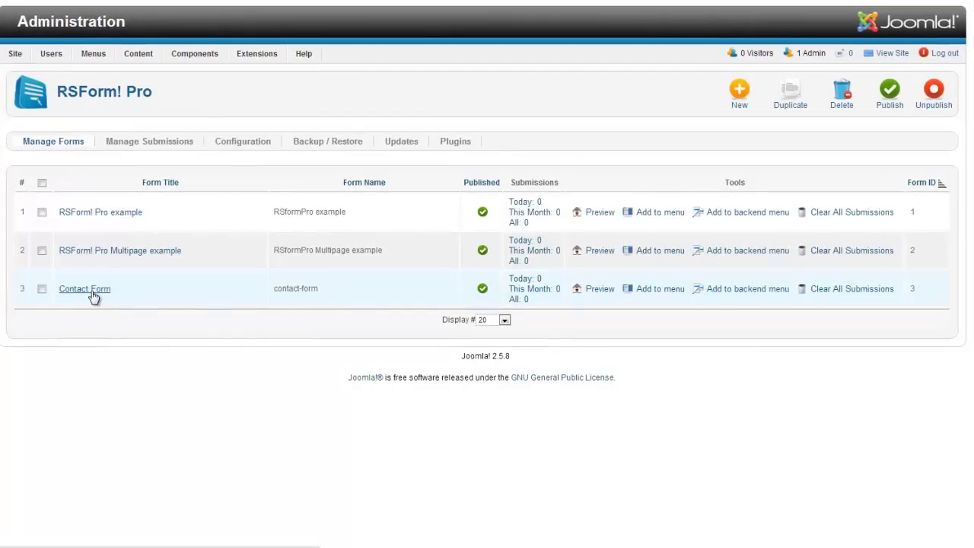
Open Contact Form and scroll through its five fields, from full name to Submit.
click(91, 291)
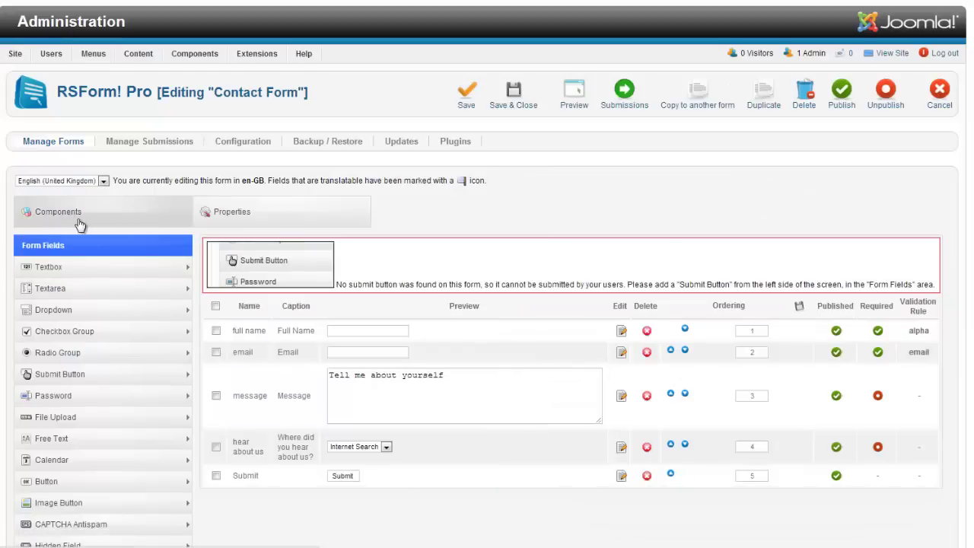
scroll(80, 228, down, 1)
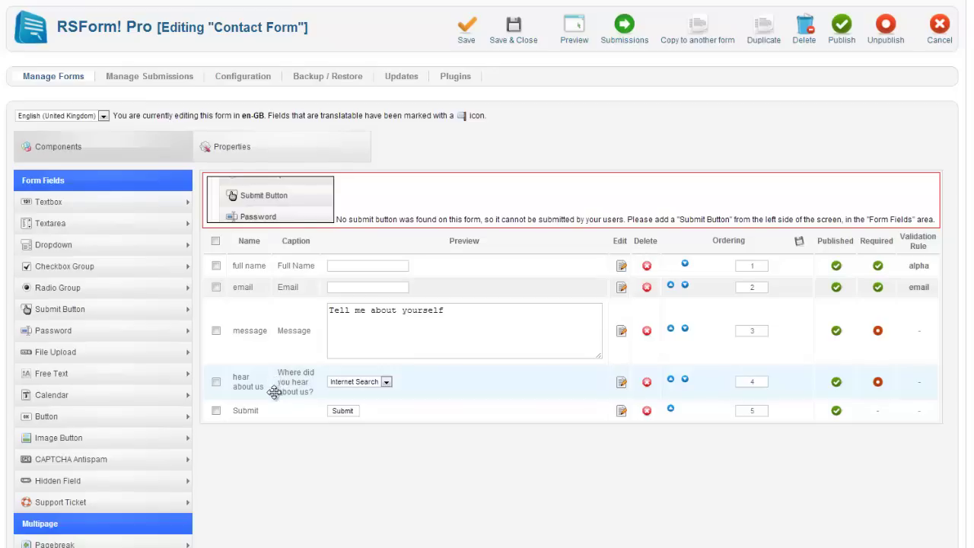
scroll(107, 420, down, 1)
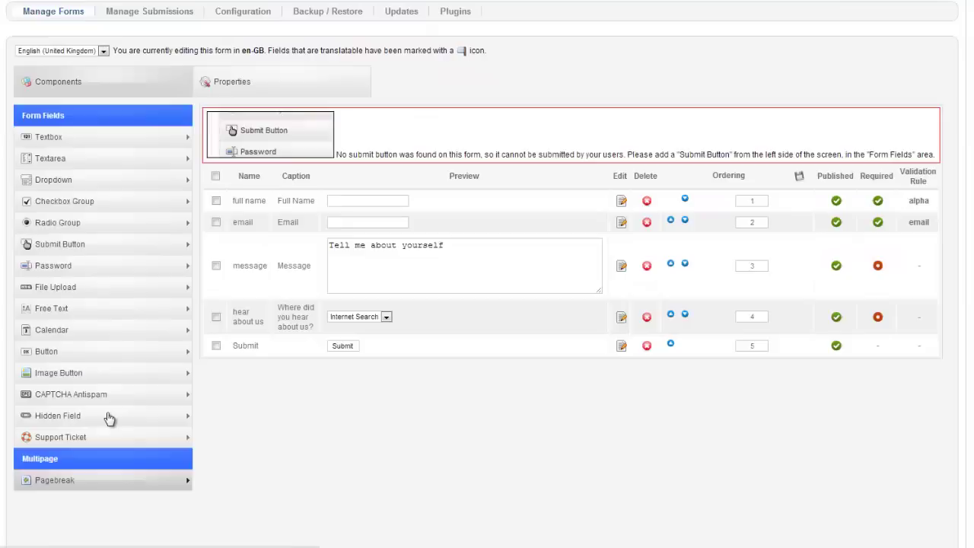
scroll(106, 420, up, 2)
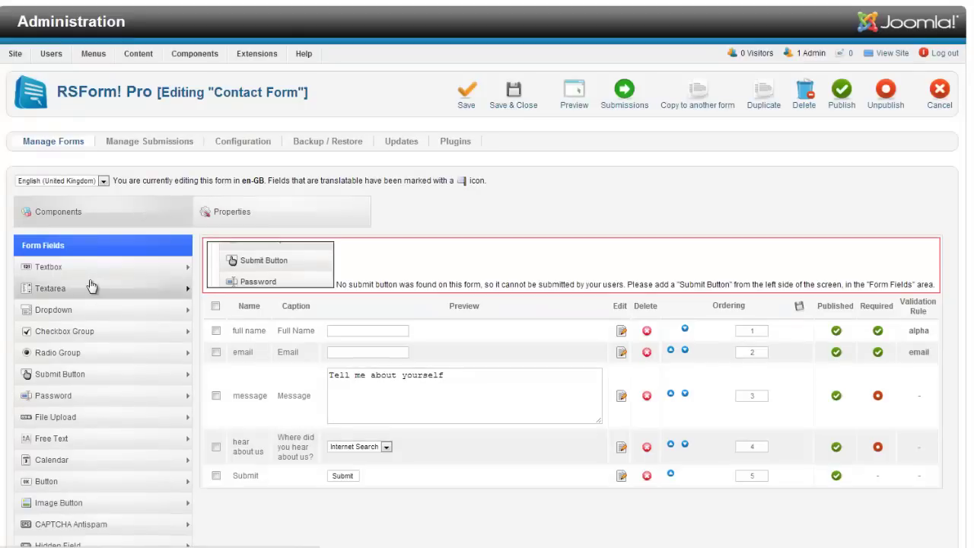
In Form Layout, try Inline (XHTML) and toggle Auto Generate, then return to Responsive (CSS3).
click(244, 213)
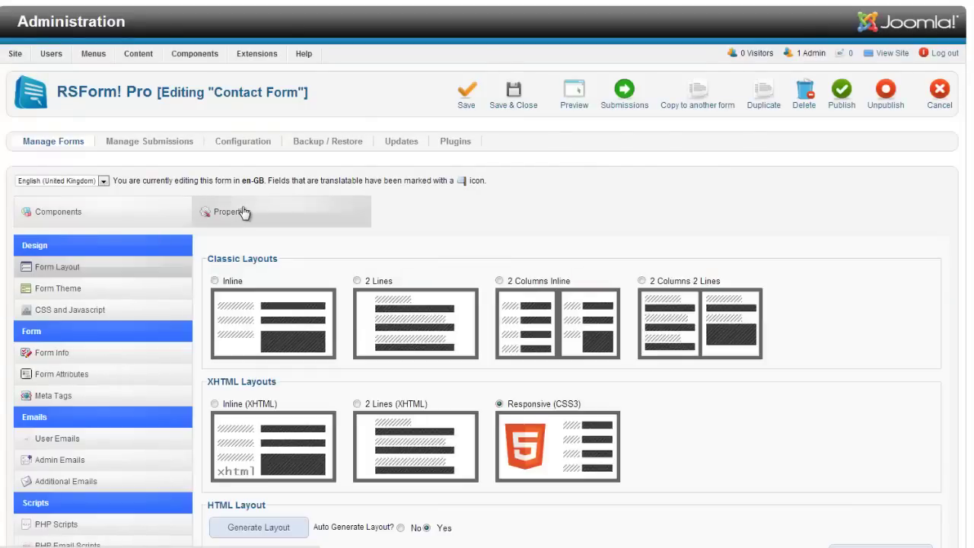
scroll(441, 233, down, 1)
scroll(371, 185, down, 2)
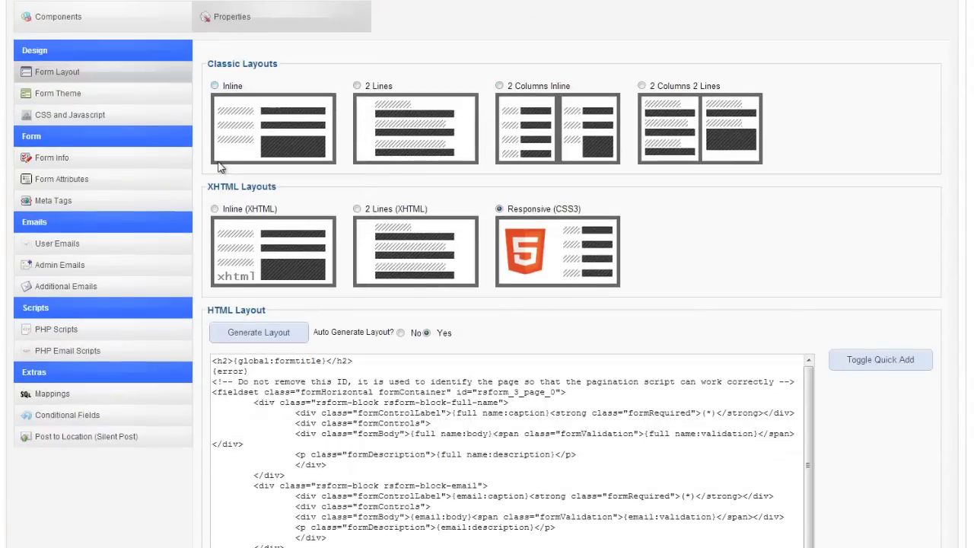
click(216, 209)
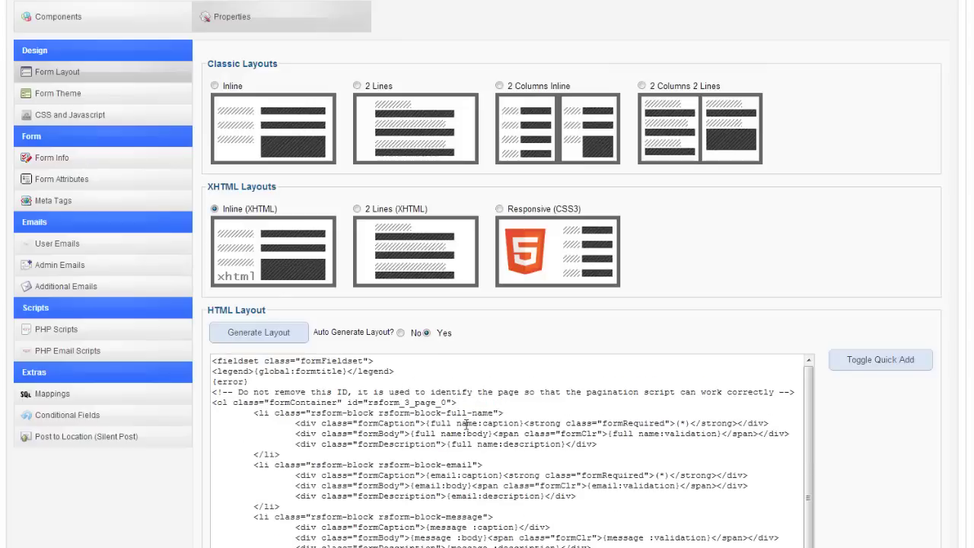
drag(314, 335, 395, 336)
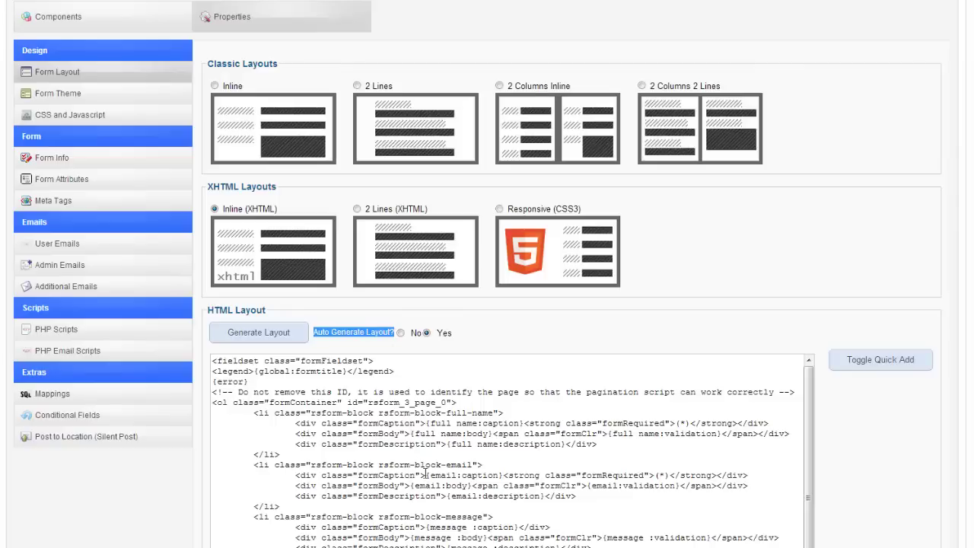
click(494, 466)
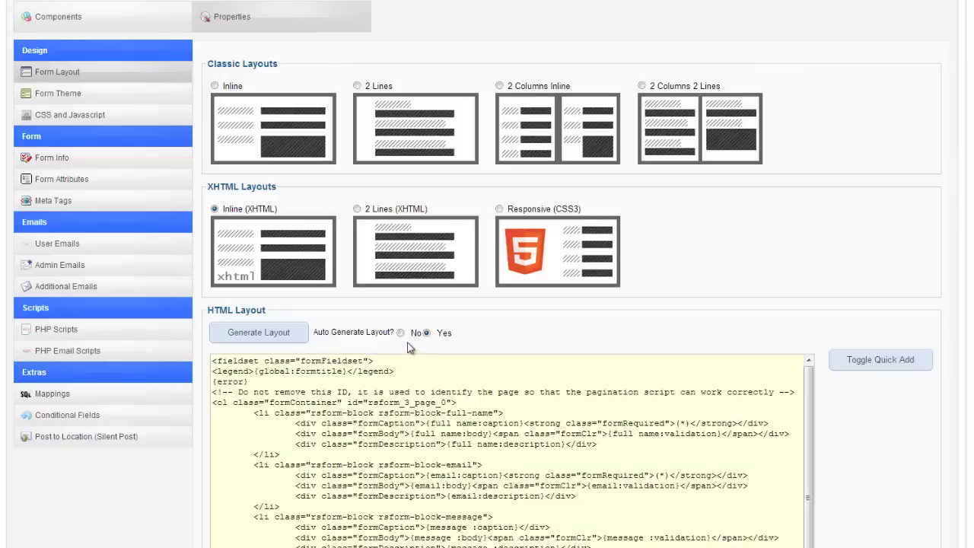
click(401, 334)
click(464, 456)
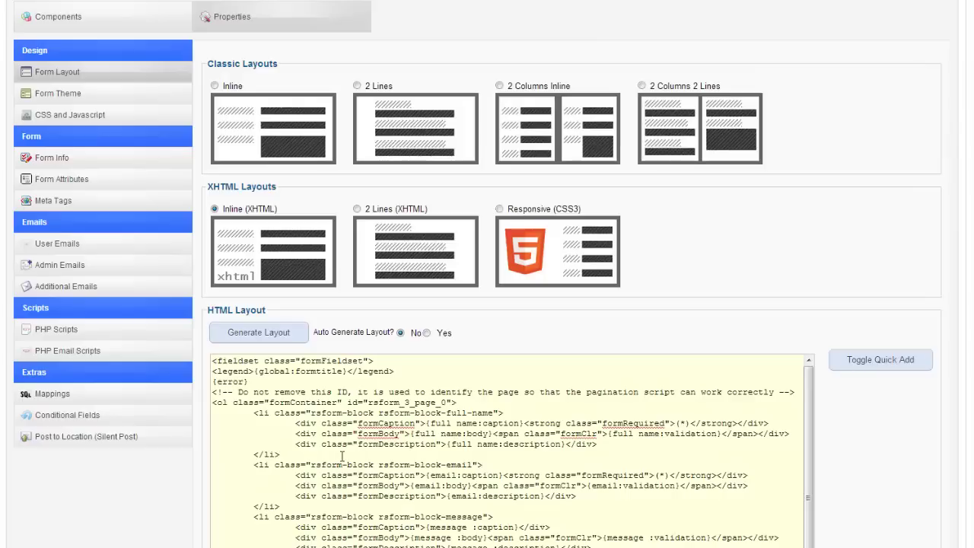
click(427, 333)
click(499, 209)
Review the Quick Add field placeholder list, then bring up the Form Theme options.
scroll(845, 457, down, 2)
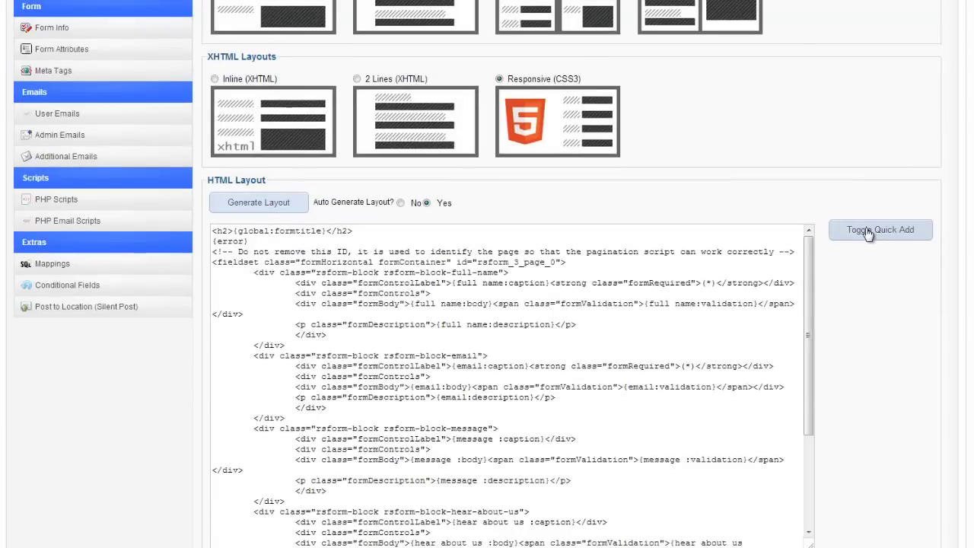
click(868, 233)
scroll(868, 278, down, 2)
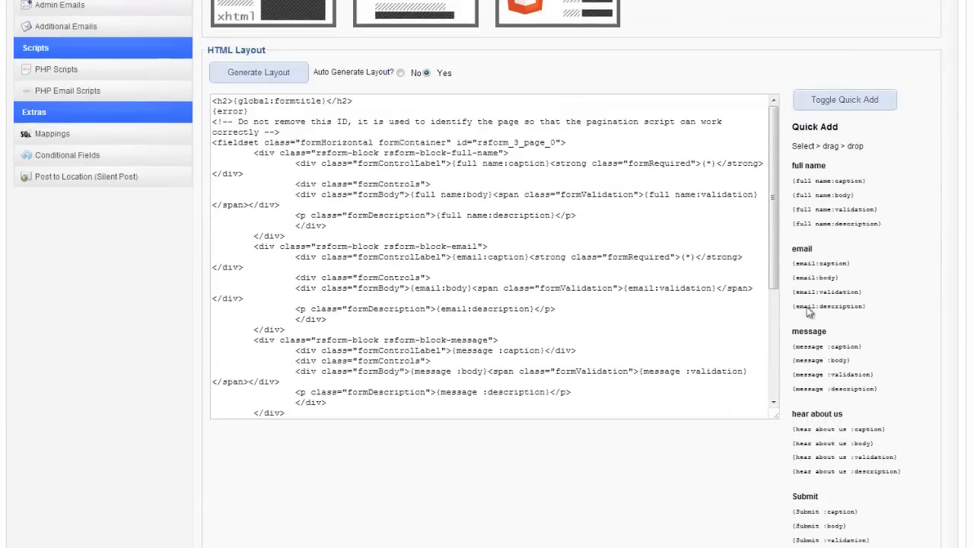
scroll(809, 342, down, 1)
scroll(808, 372, up, 2)
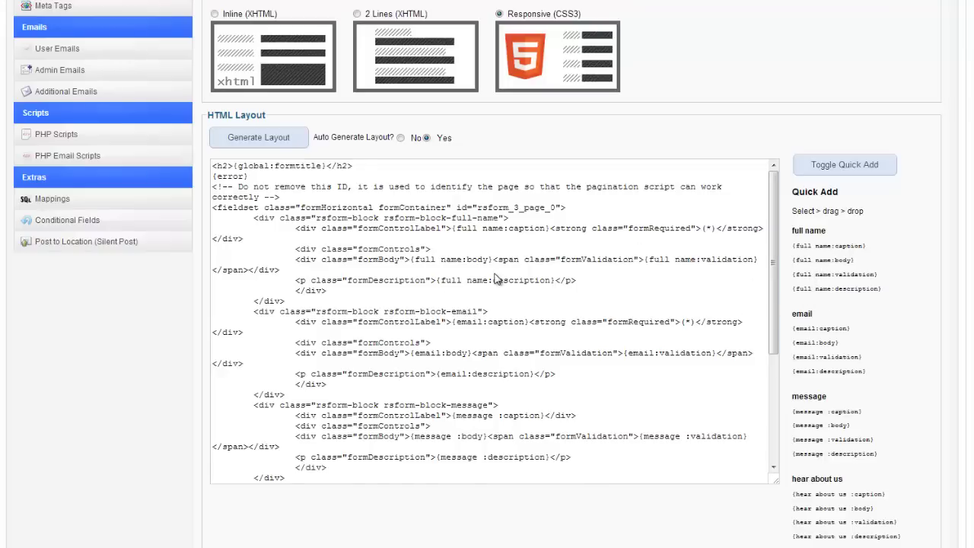
scroll(860, 288, up, 2)
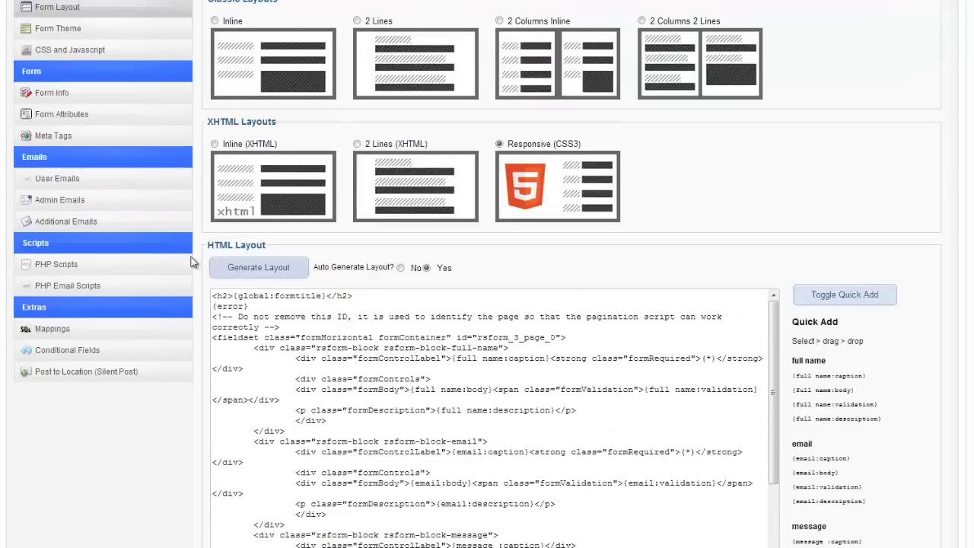
scroll(76, 111, up, 1)
click(83, 93)
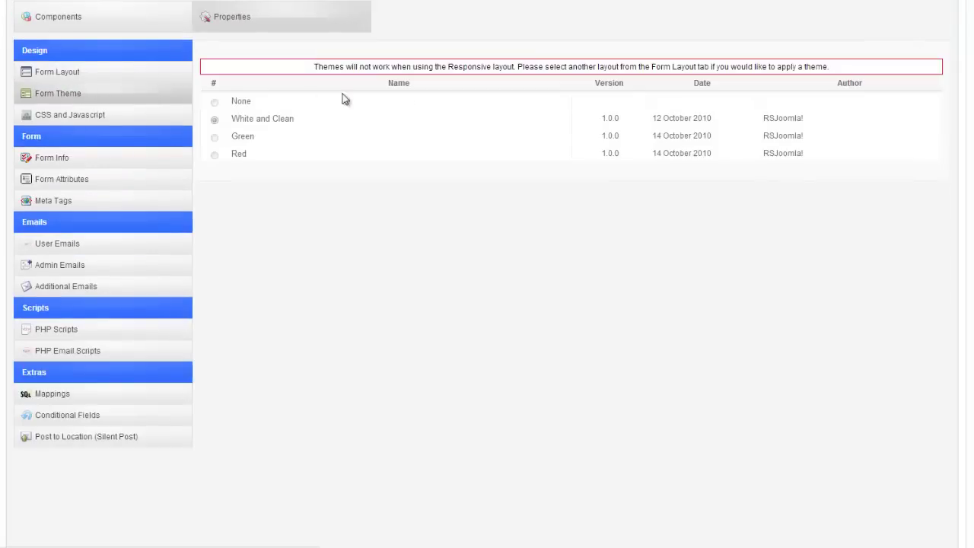
click(82, 74)
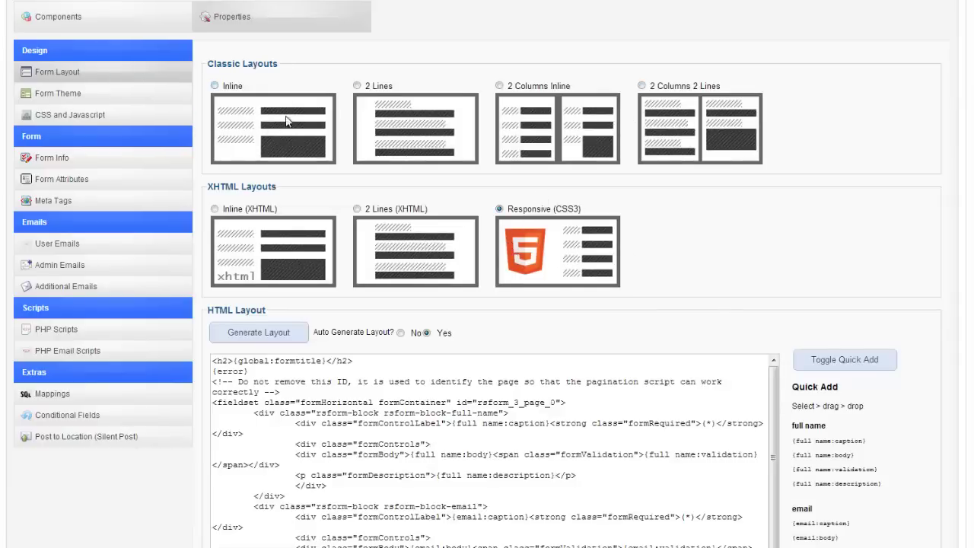
click(92, 97)
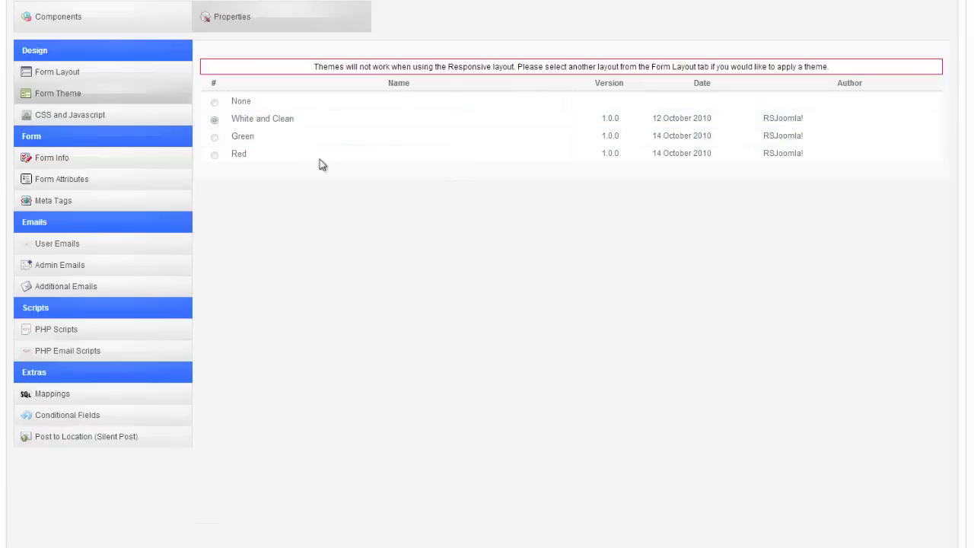
mouse_move(246, 125)
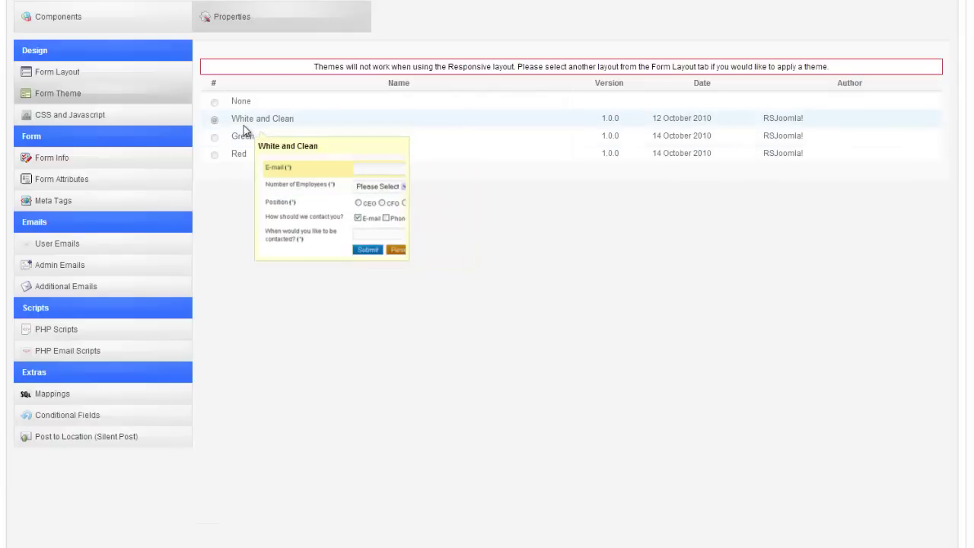
On Form Info, change the form title to 'Web Design Contact Form'.
click(101, 166)
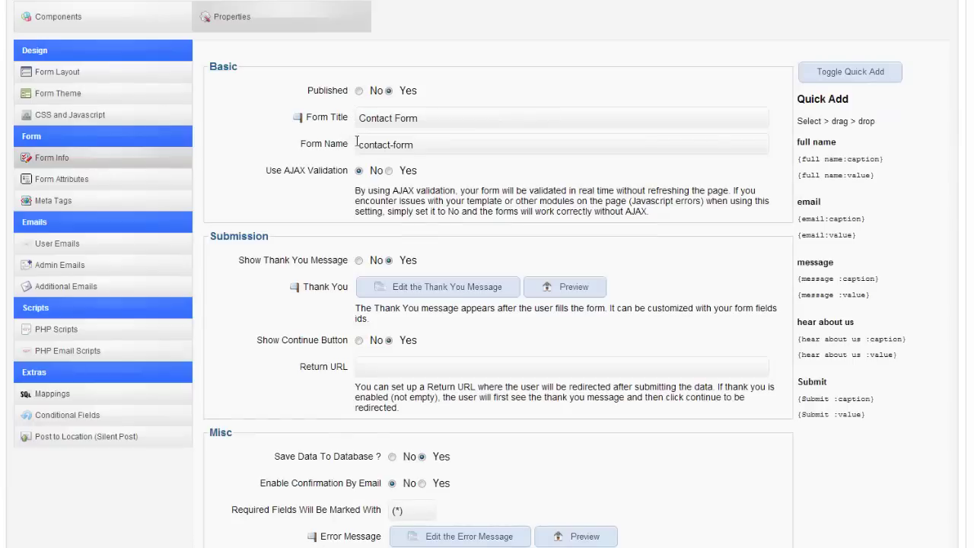
click(425, 119)
click(356, 122)
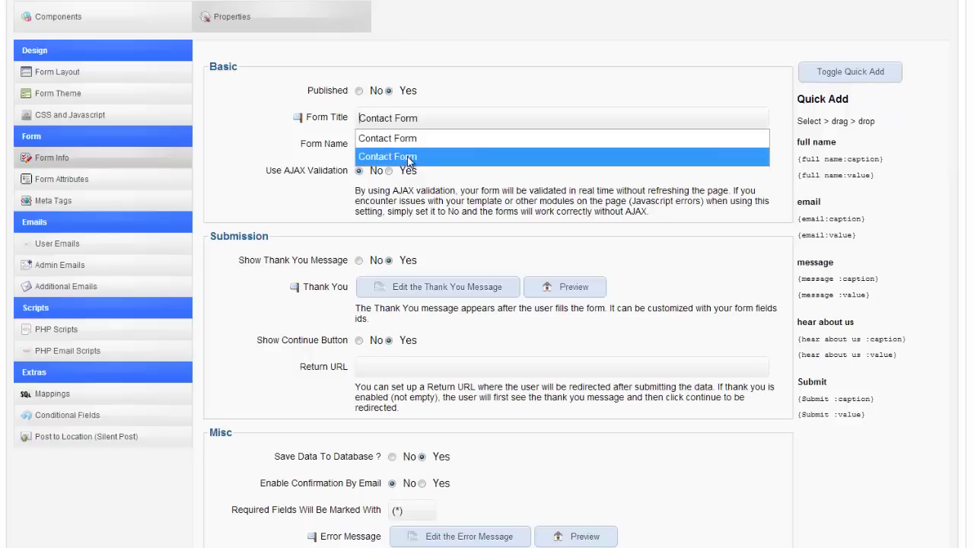
text(Web Des)
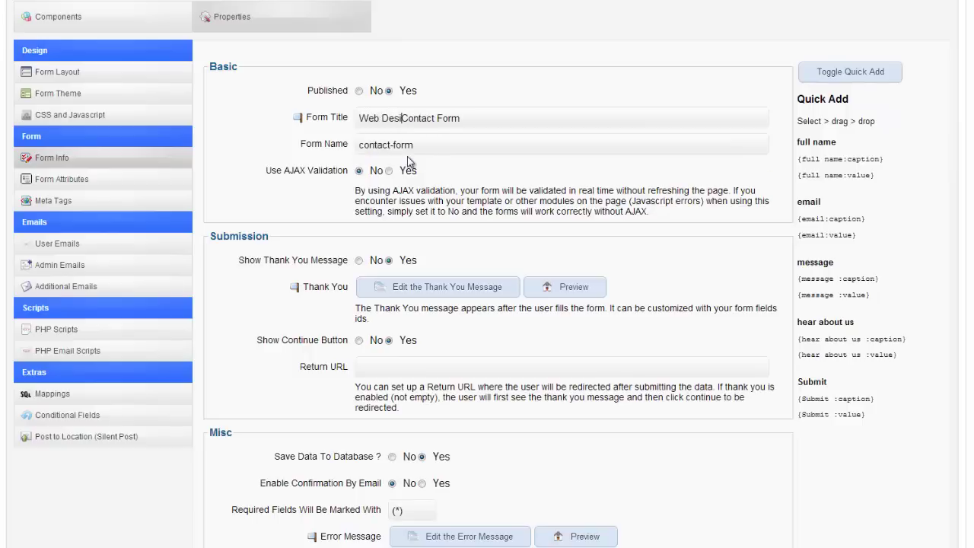
text(ign)
Rename the form to 'web-design-contact-form'.
click(359, 145)
text(web-contac)
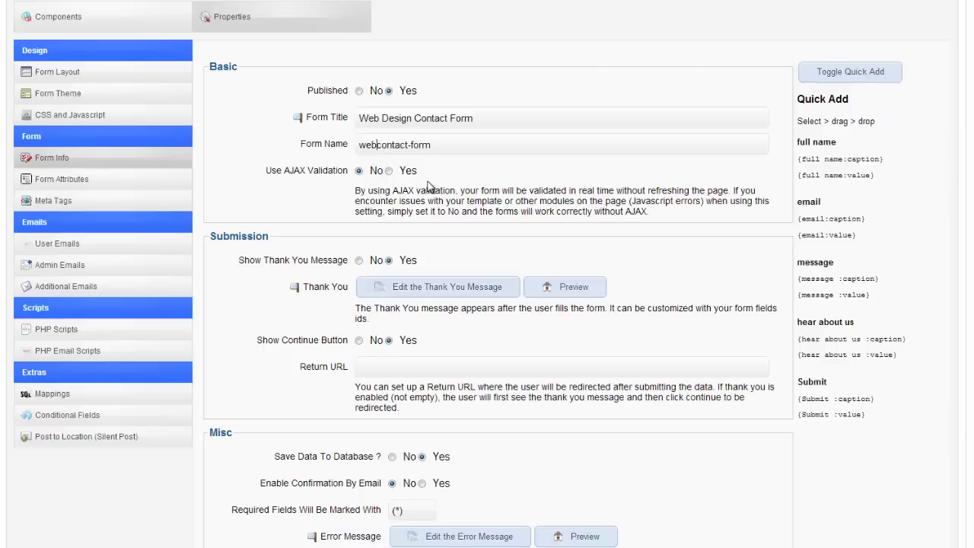
text(t-)
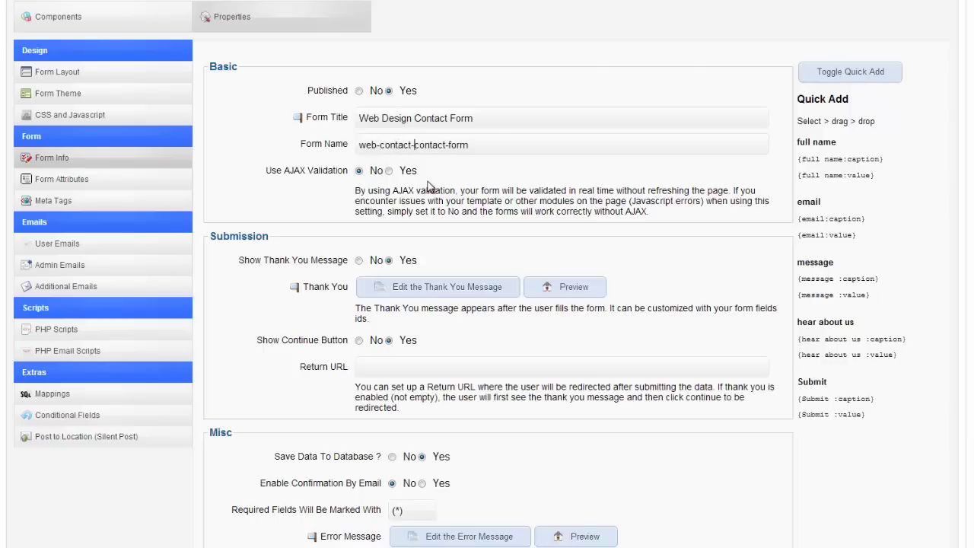
key(Delete)
key(Delete)
key(Delete)
key(Delete)
key(Delete)
key(Delete)
key(Delete)
key(Delete)
key(BackSpace)
key(BackSpace)
key(BackSpace)
key(BackSpace)
key(BackSpace)
key(BackSpace)
key(BackSpace)
text(design-contact)
scroll(328, 250, down, 1)
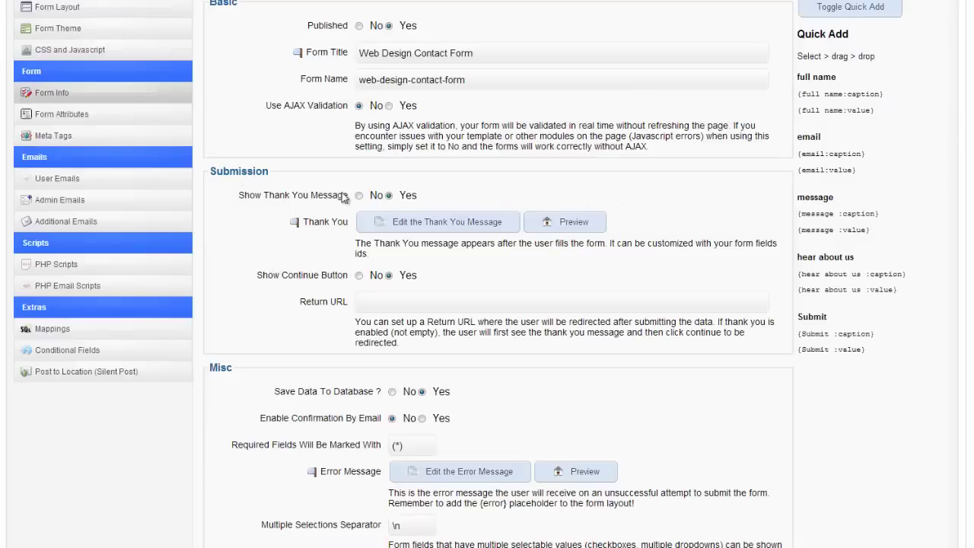
Review the thank-you message text in its editor and save it.
click(399, 227)
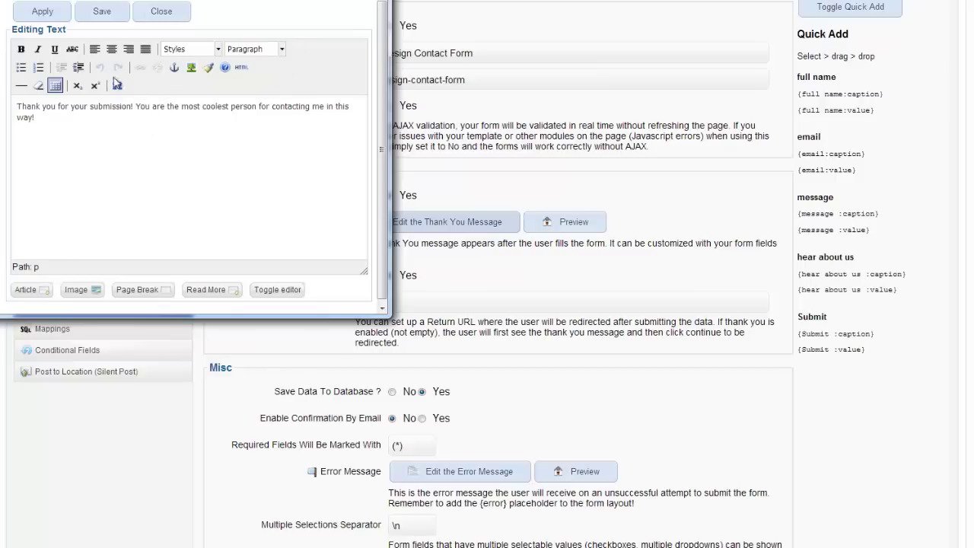
click(102, 12)
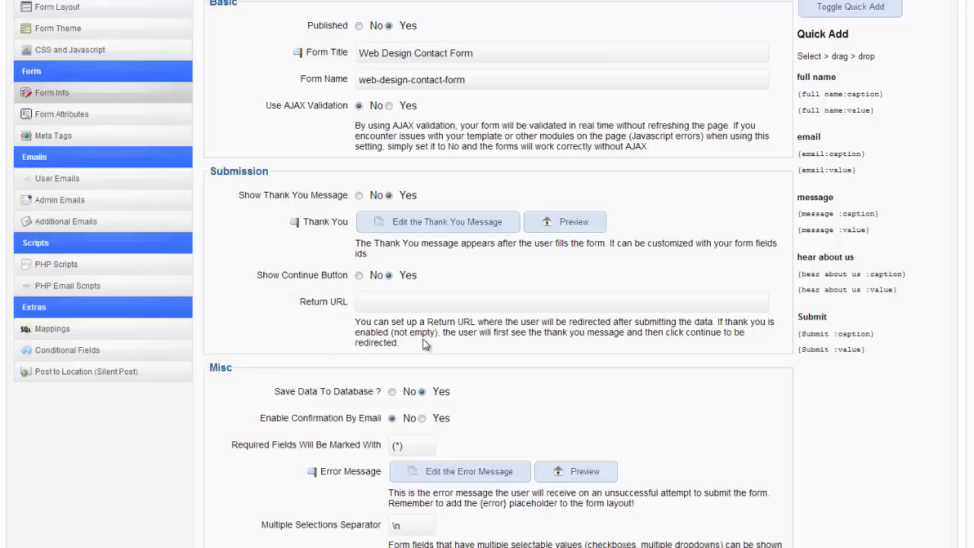
Set Show Continue Button to No and review the Misc settings below.
click(359, 277)
scroll(375, 303, down, 3)
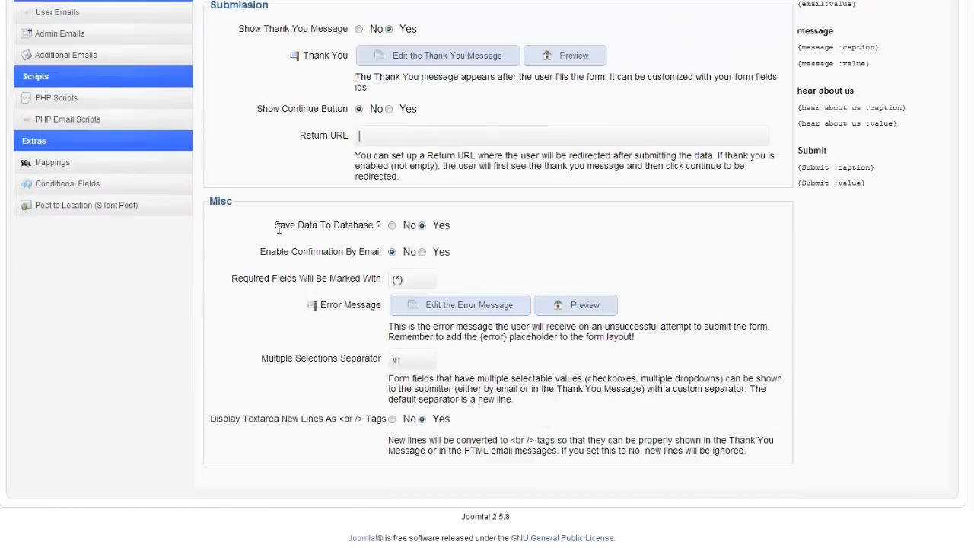
drag(279, 229, 383, 234)
click(395, 232)
scroll(435, 234, up, 6)
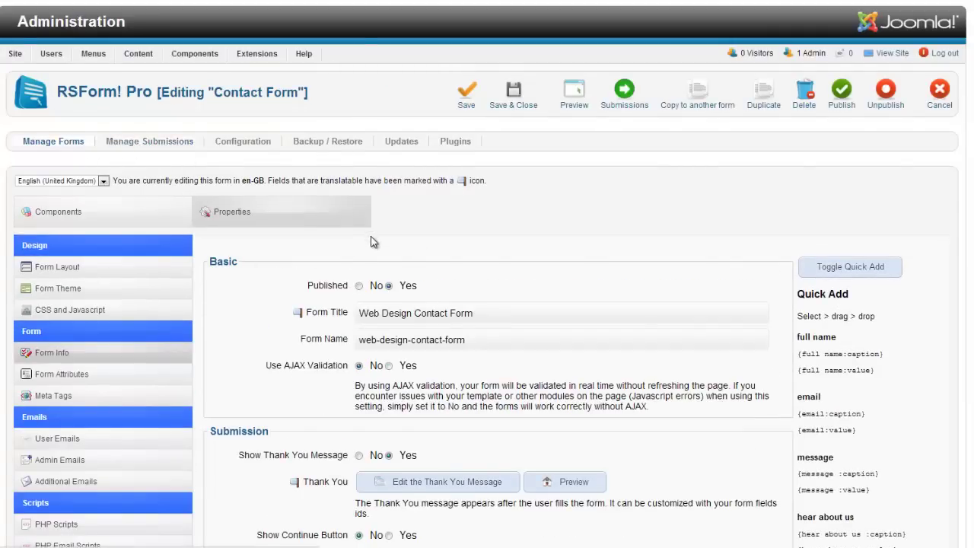
scroll(371, 242, down, 6)
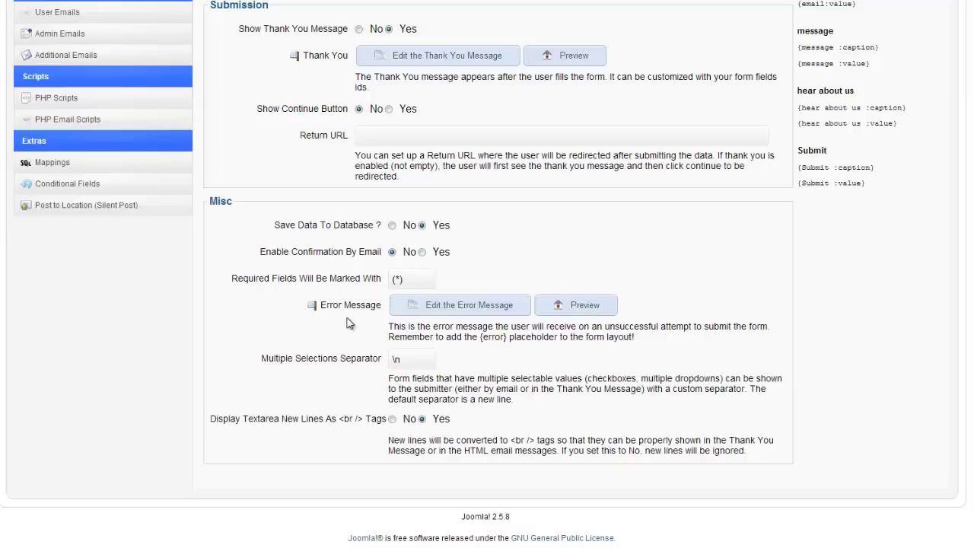
Replace the required-field marker (*) with :(.
drag(404, 282, 379, 281)
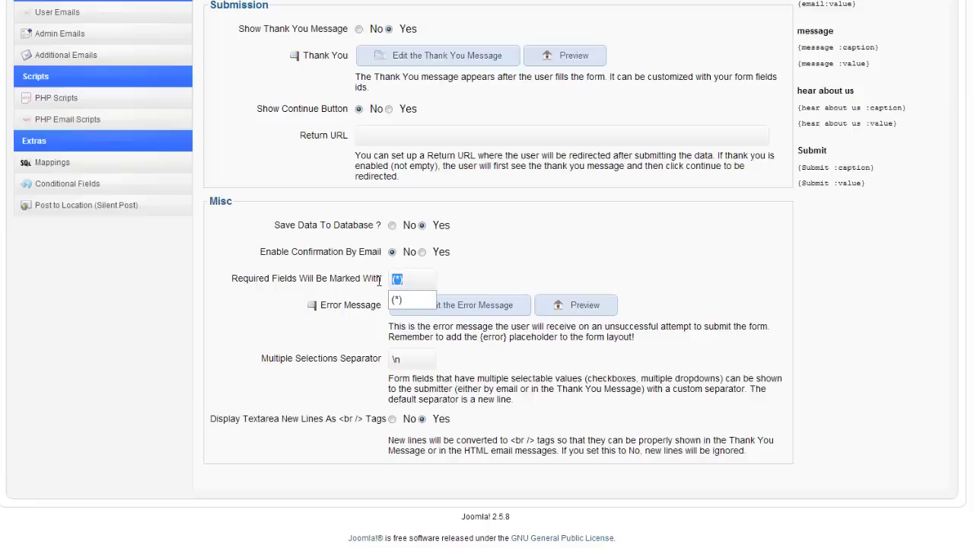
click(397, 280)
drag(404, 280, 360, 290)
key(BackSpace)
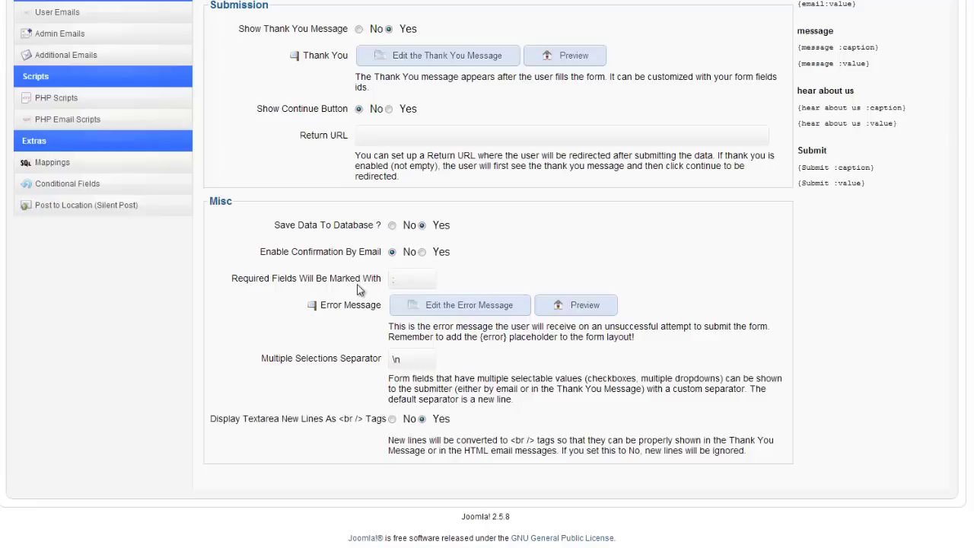
text(:()
drag(229, 420, 280, 420)
click(306, 425)
scroll(359, 355, up, 5)
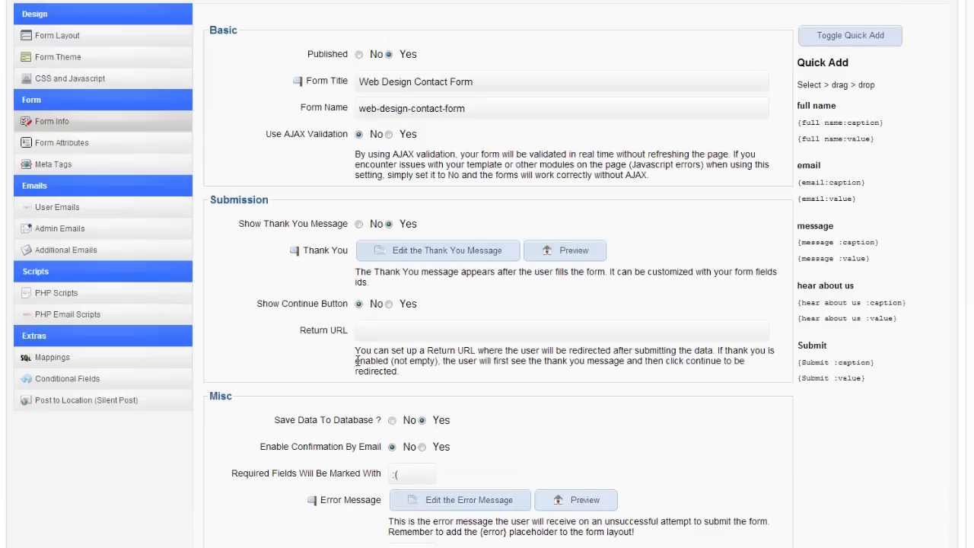
View Form Attributes, then open Meta Tags and select the meta description field.
click(87, 144)
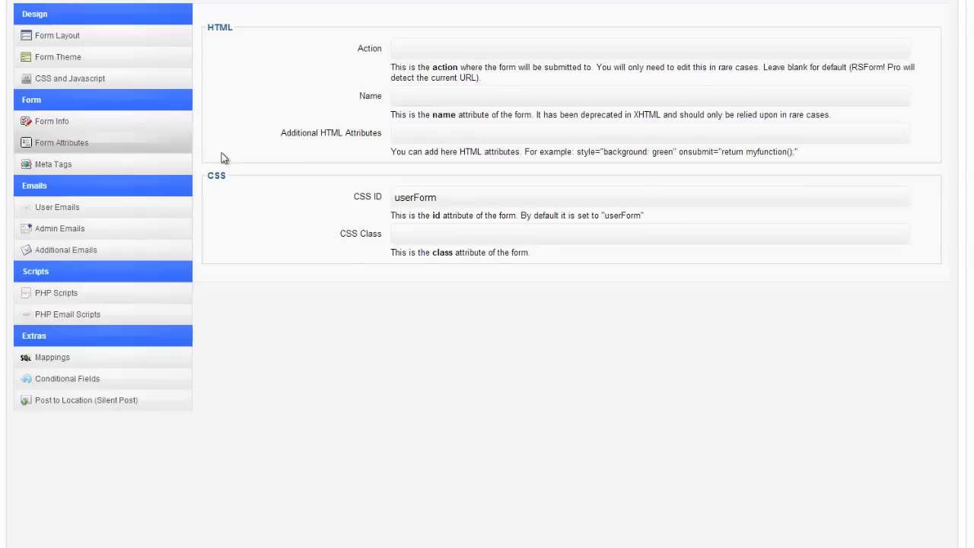
click(124, 166)
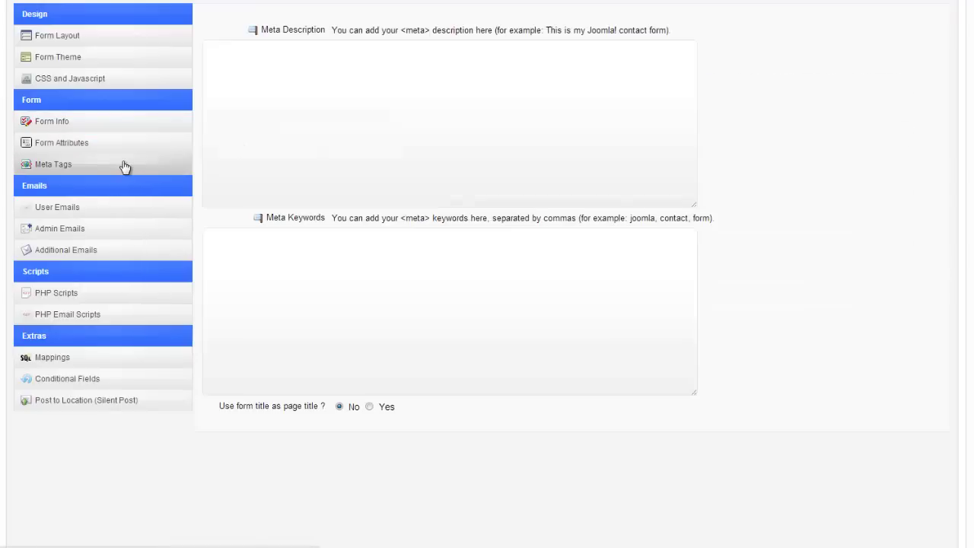
click(340, 115)
In User Emails, enter the noreply sender address and the sender's name.
click(55, 212)
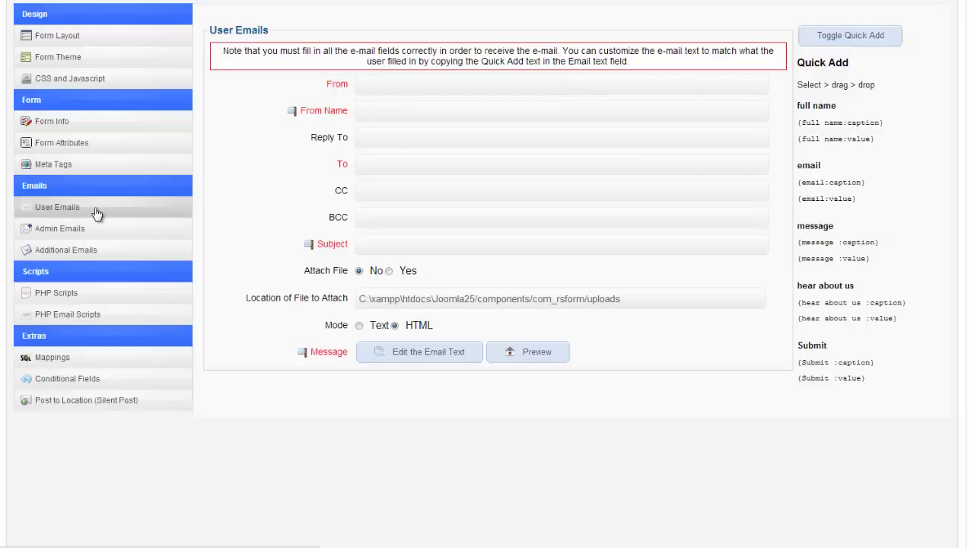
click(429, 87)
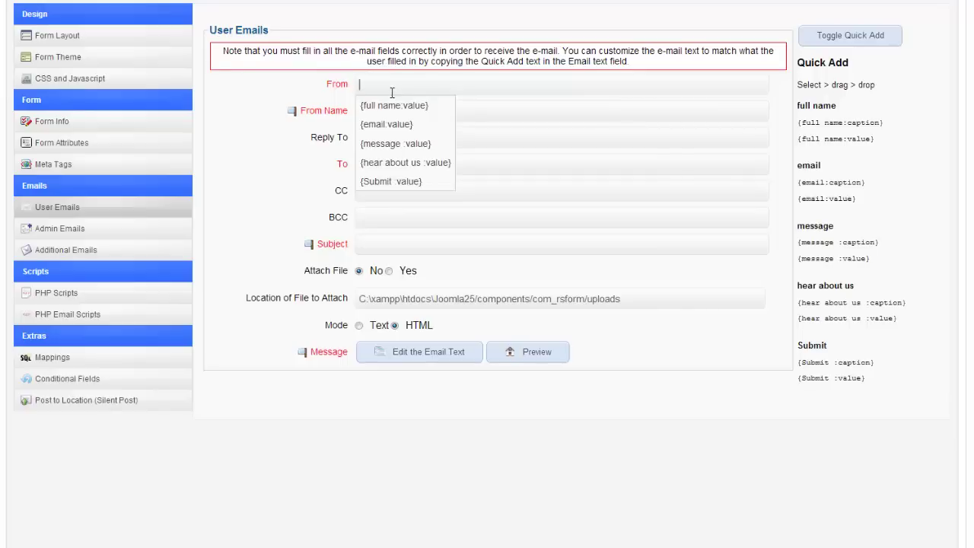
key(ctrl+v)
click(388, 113)
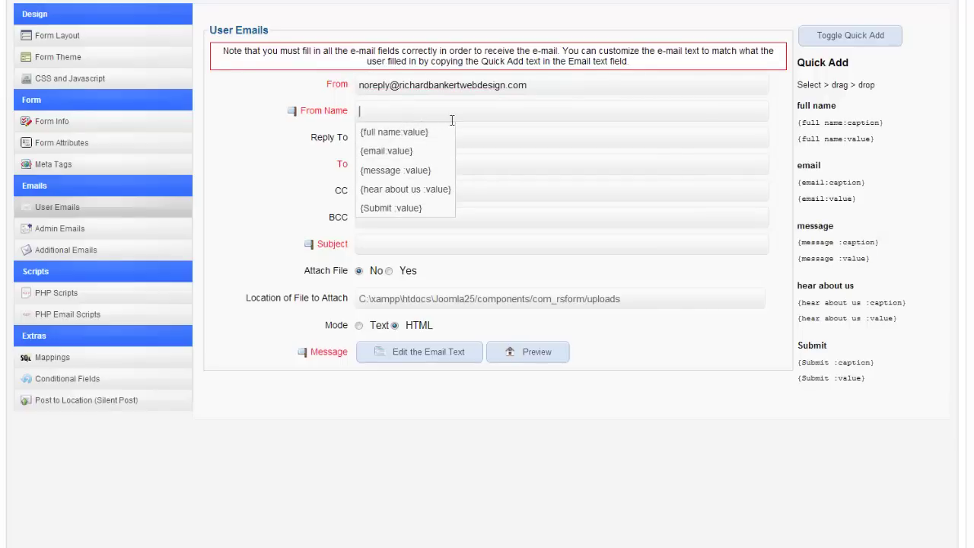
text(Richard)
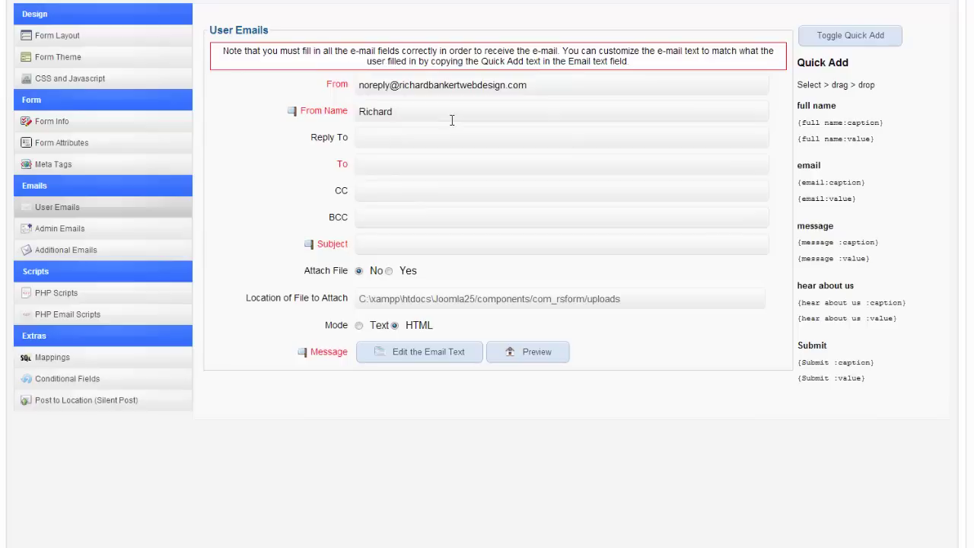
Send the user e-mail to {email:value} with subject 'Thank you for contacting me'.
click(403, 163)
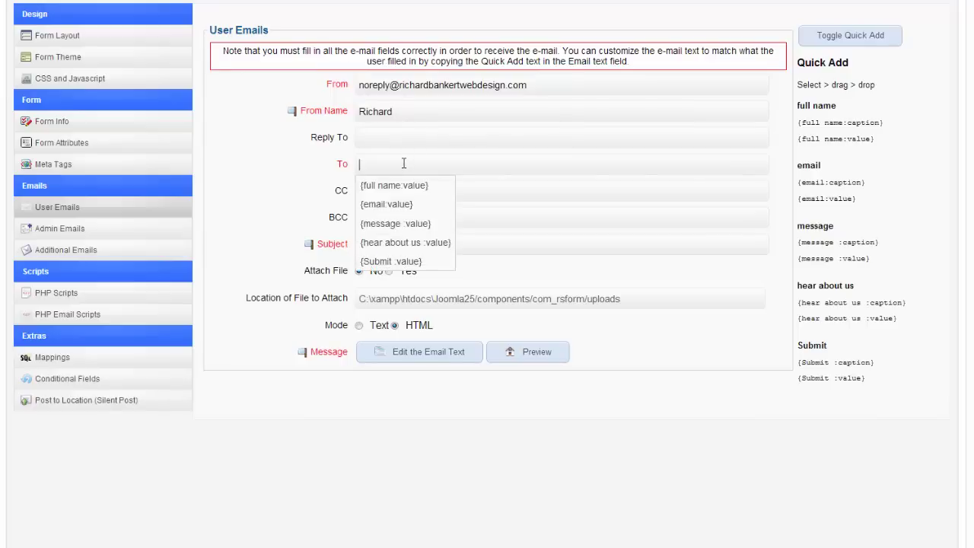
click(410, 206)
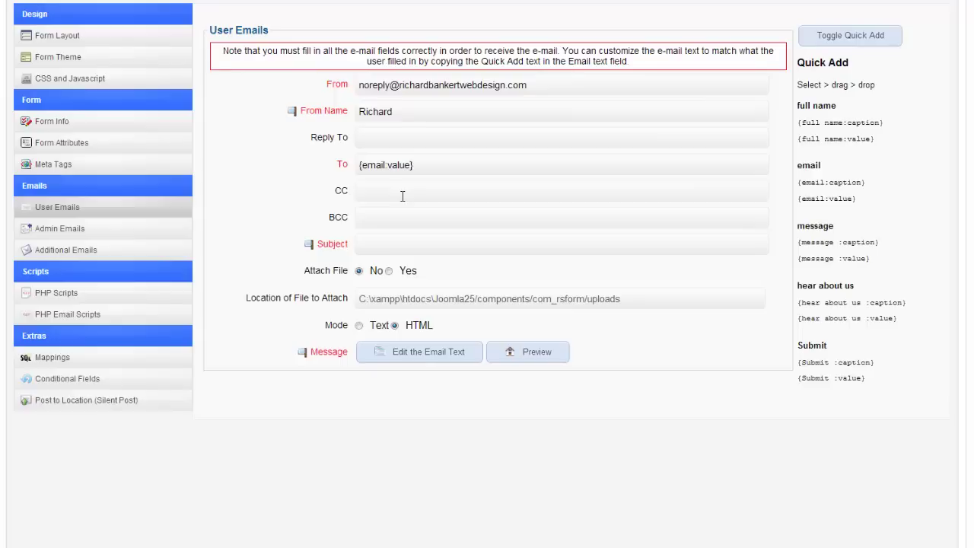
click(375, 245)
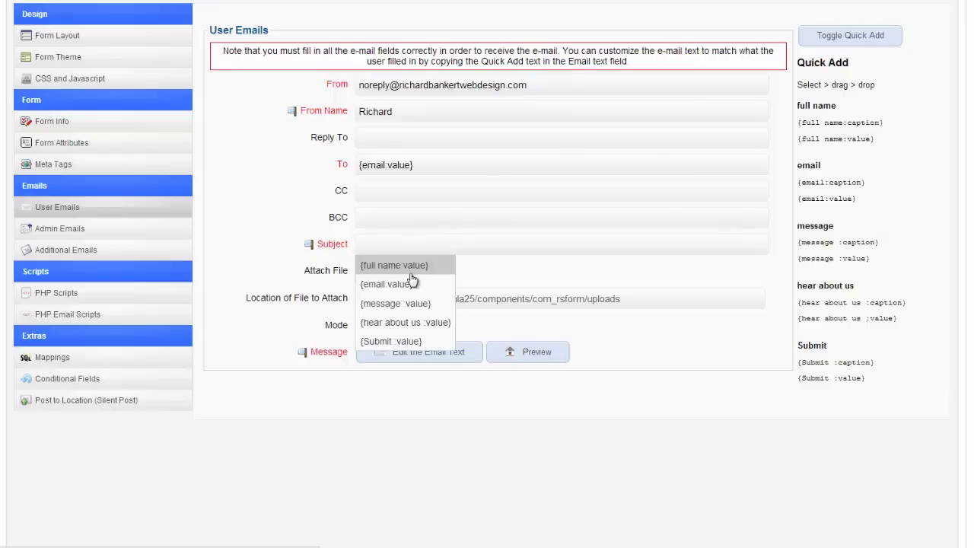
key(Escape)
text(Tha)
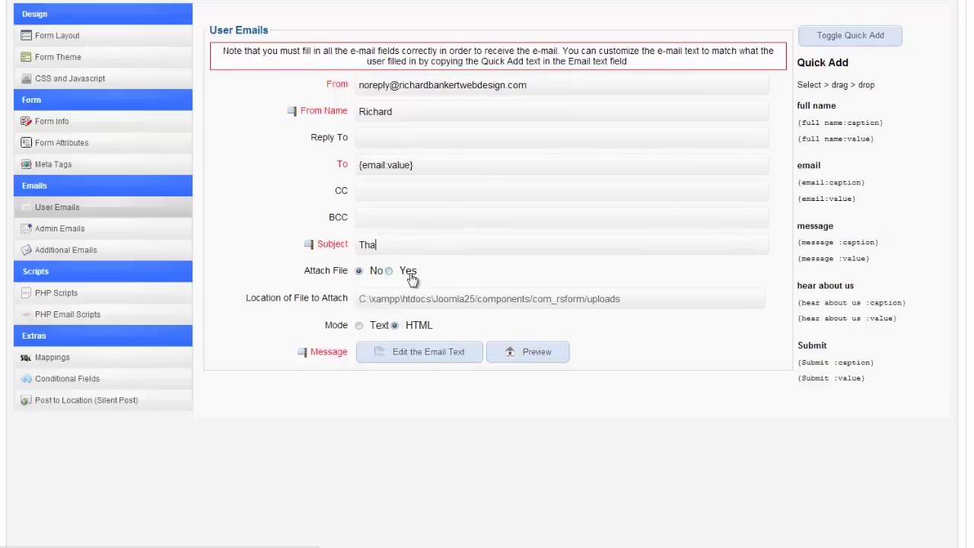
text(nk you for contacting me)
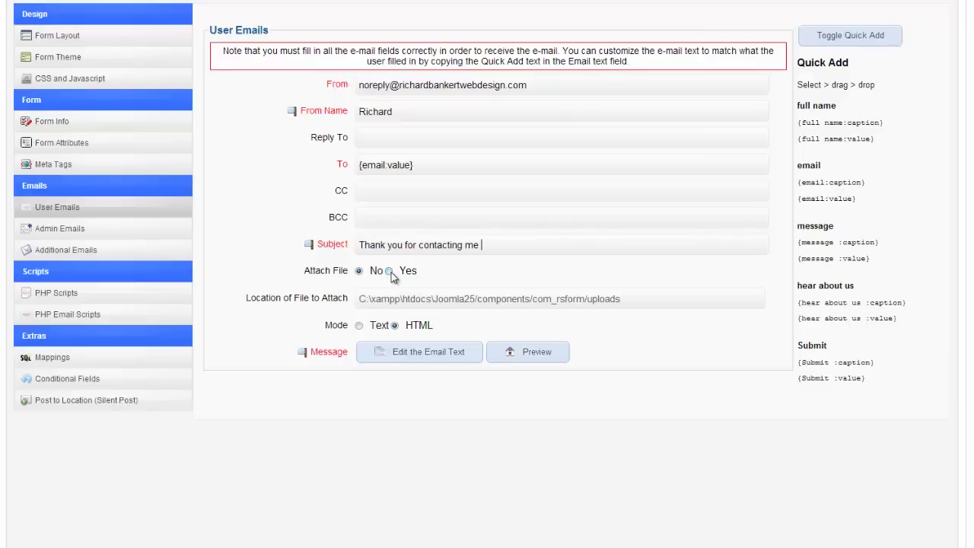
Write the user e-mail body 'Thanks for signing up, you are awesome' plus a sign-off, and save it.
click(417, 358)
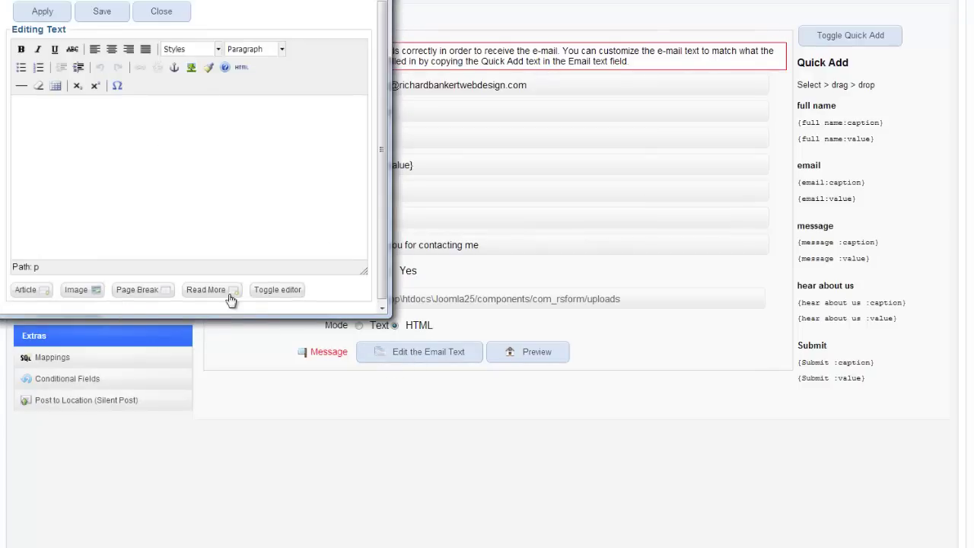
click(159, 187)
text(Thanks for signing up, y)
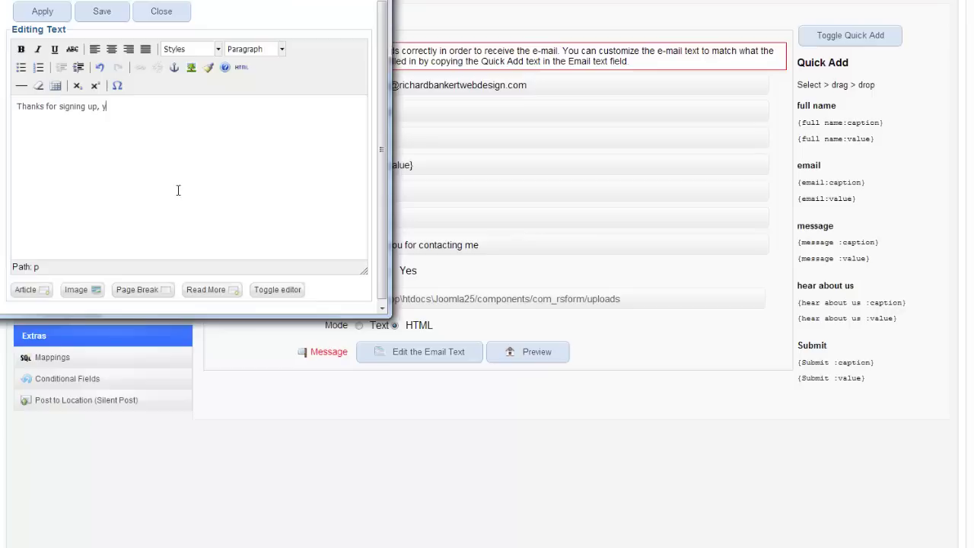
text(ou are awesome)
key(BackSpace)
key(Return)
key(Return)
text(From Rich)
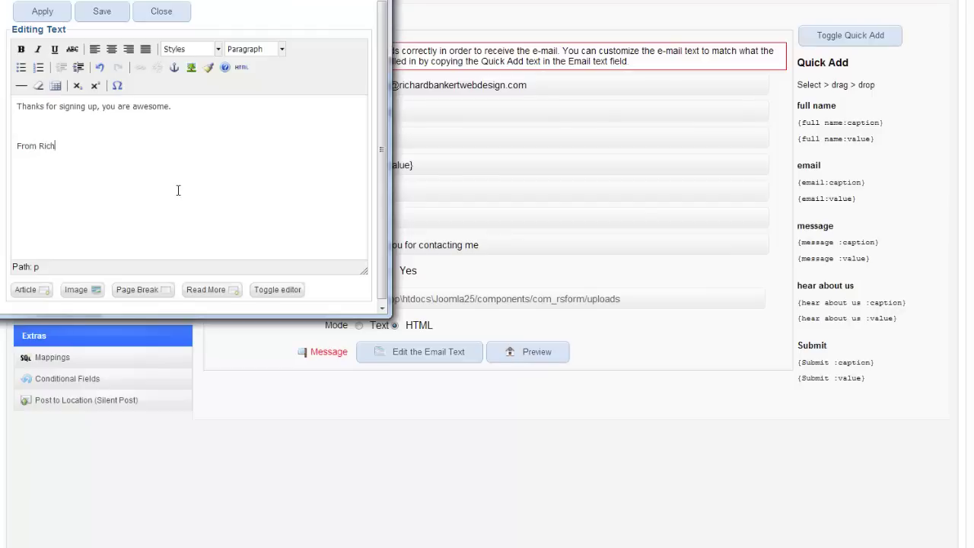
text(ard)
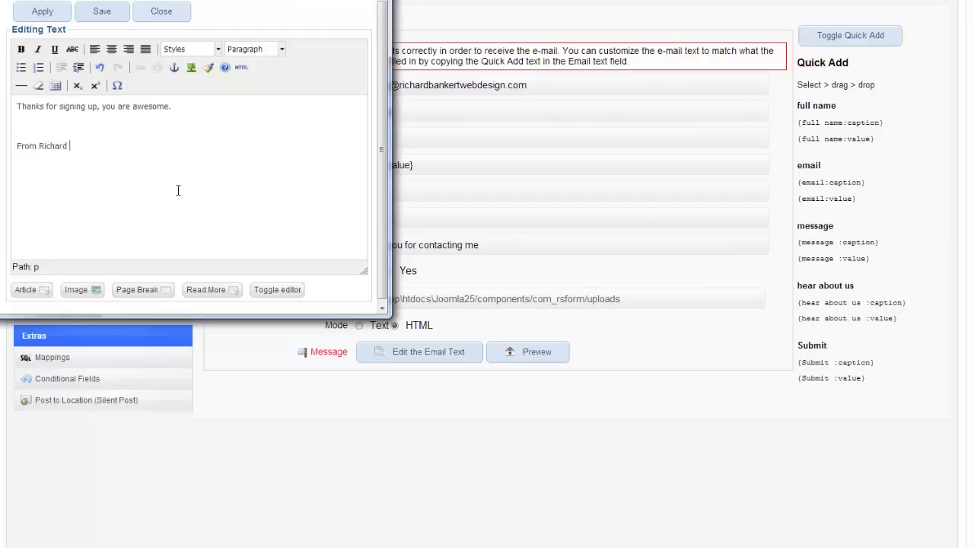
click(93, 21)
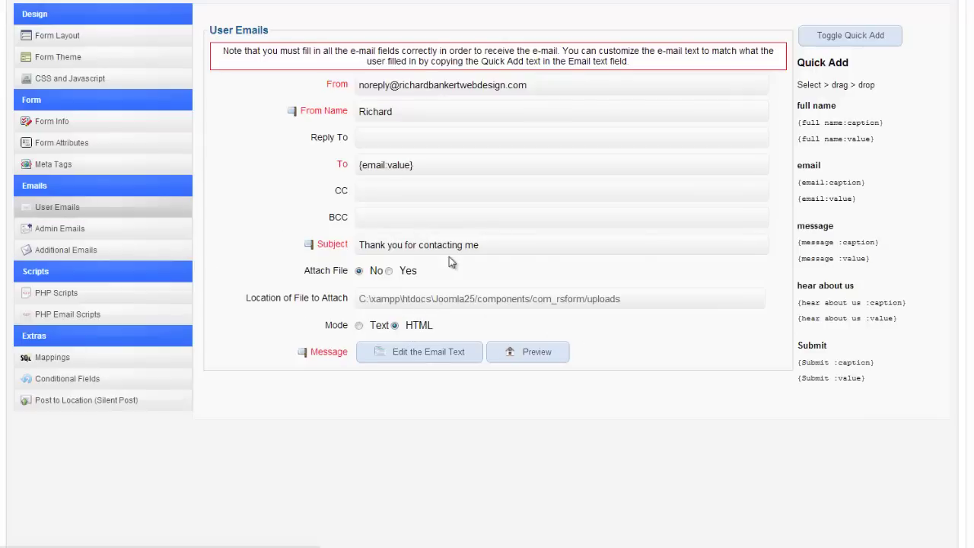
Save the whole form with its new settings.
scroll(665, 272, up, 3)
click(465, 64)
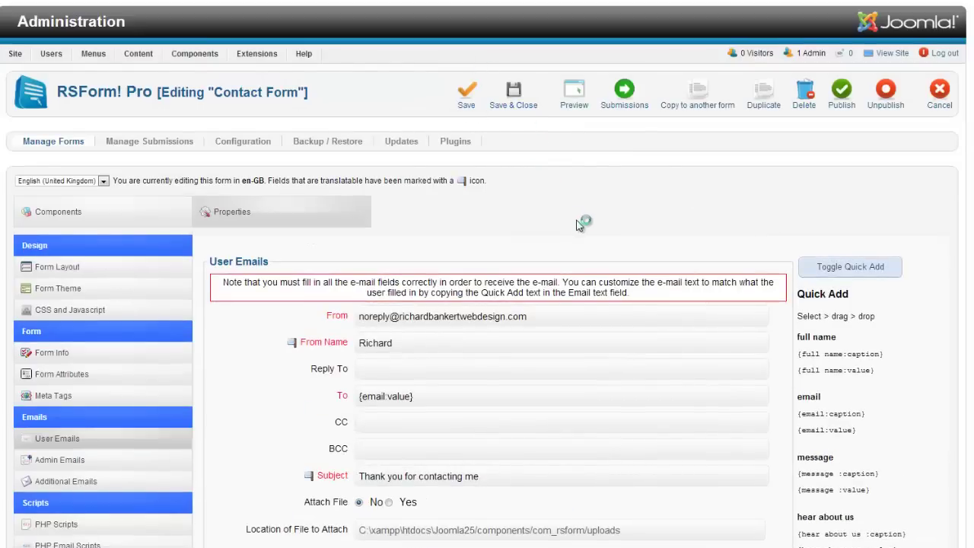
scroll(88, 242, down, 4)
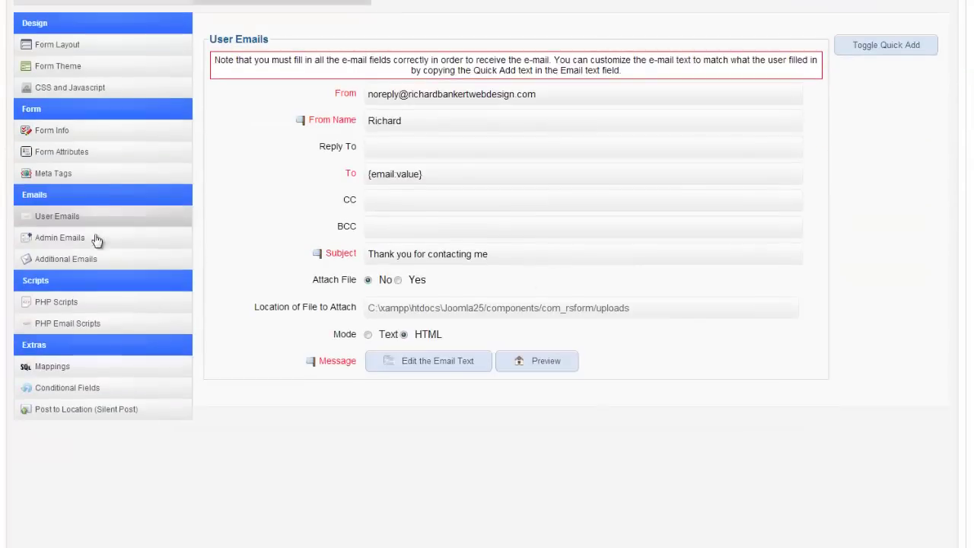
Replace the admin e-mail From Name 'Joomla 2.5' with the {full name:value} placeholder.
click(77, 239)
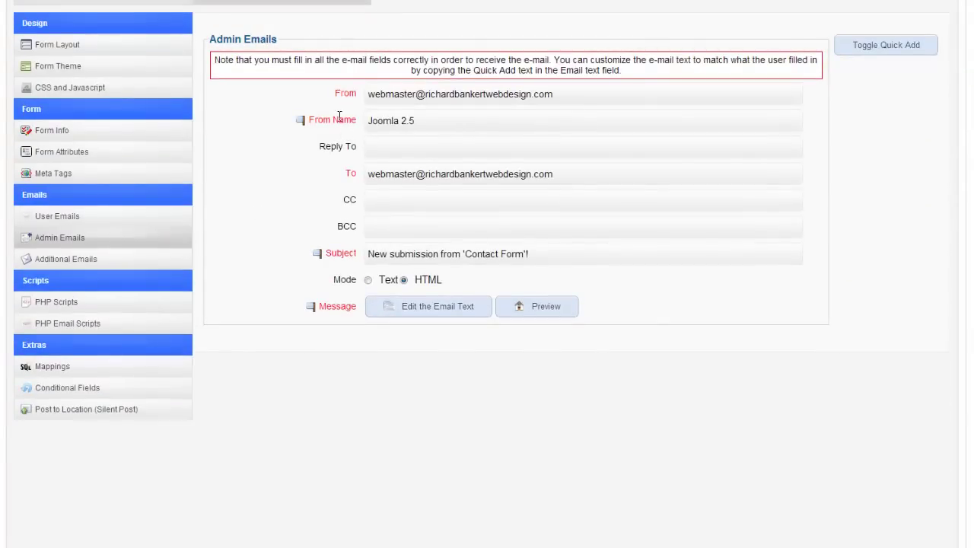
triple_click(370, 125)
key(BackSpace)
click(370, 126)
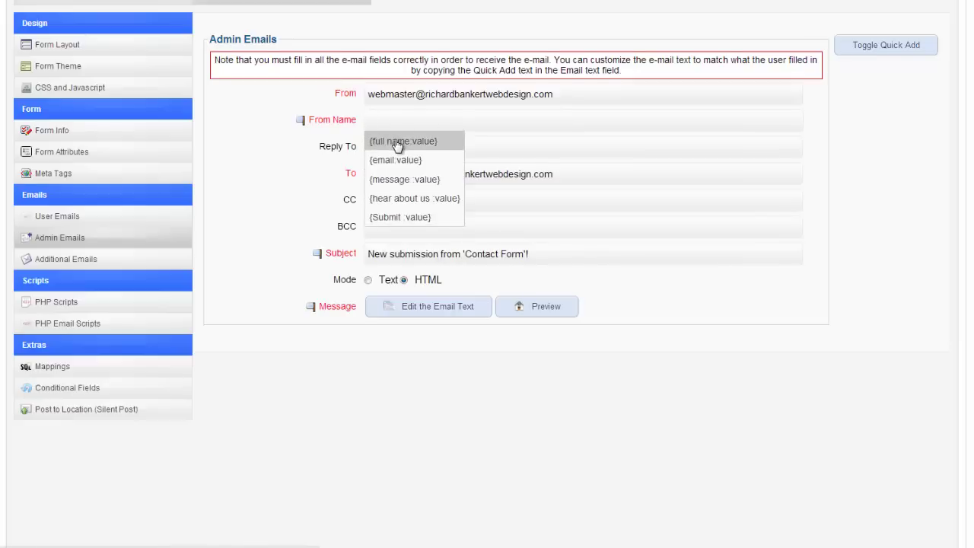
click(400, 141)
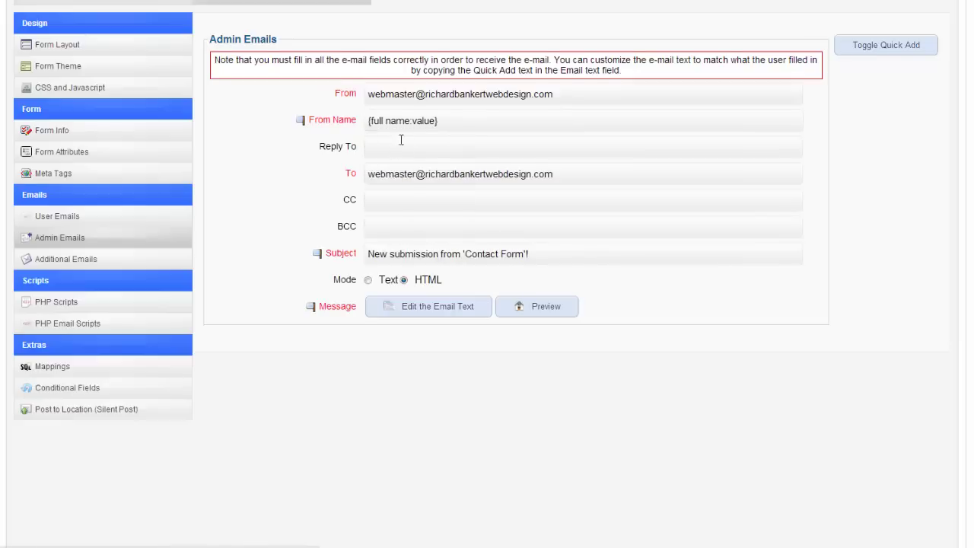
Check the placeholder options offered for the admin e-mail To and Subject fields.
click(381, 178)
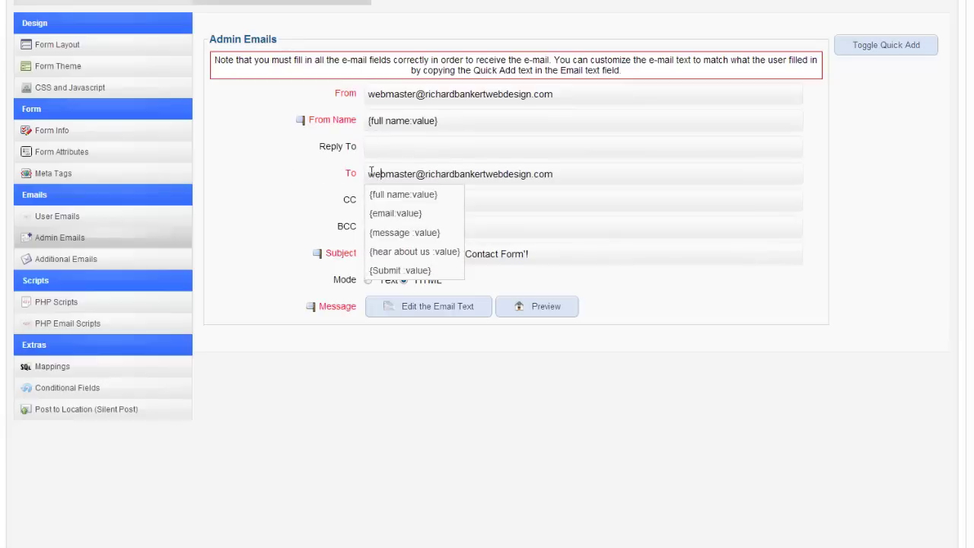
click(267, 195)
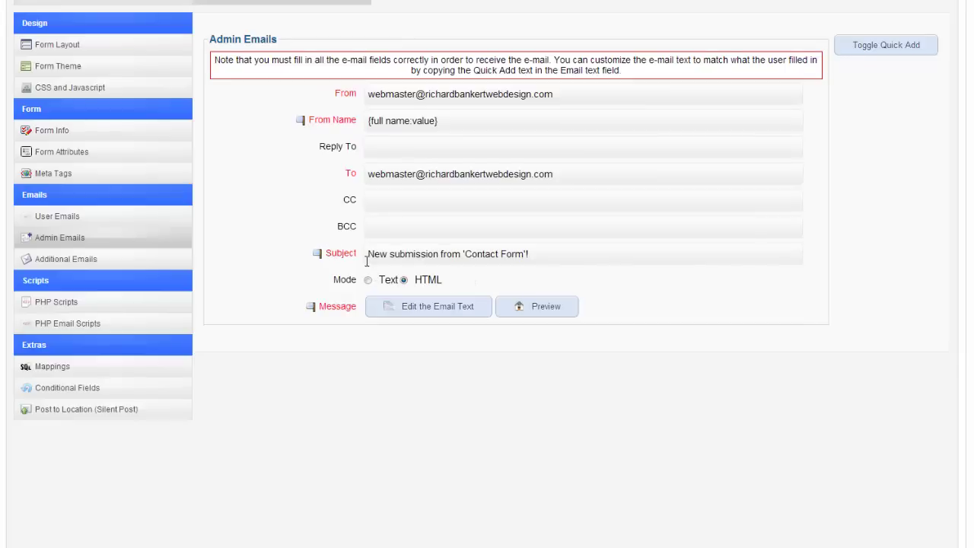
click(407, 255)
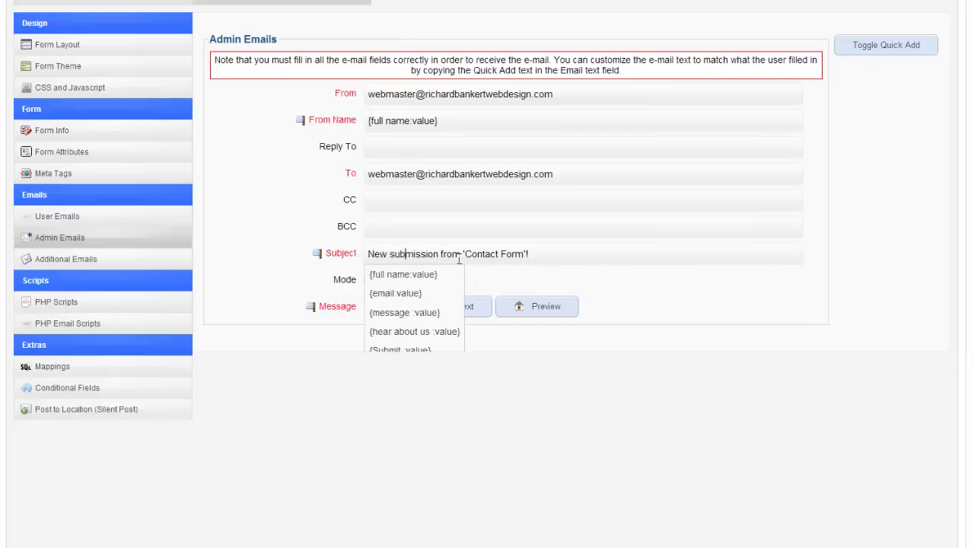
Add a 'Name: {full name:value}' line and a {message :value} line to the admin e-mail body.
click(243, 261)
click(413, 306)
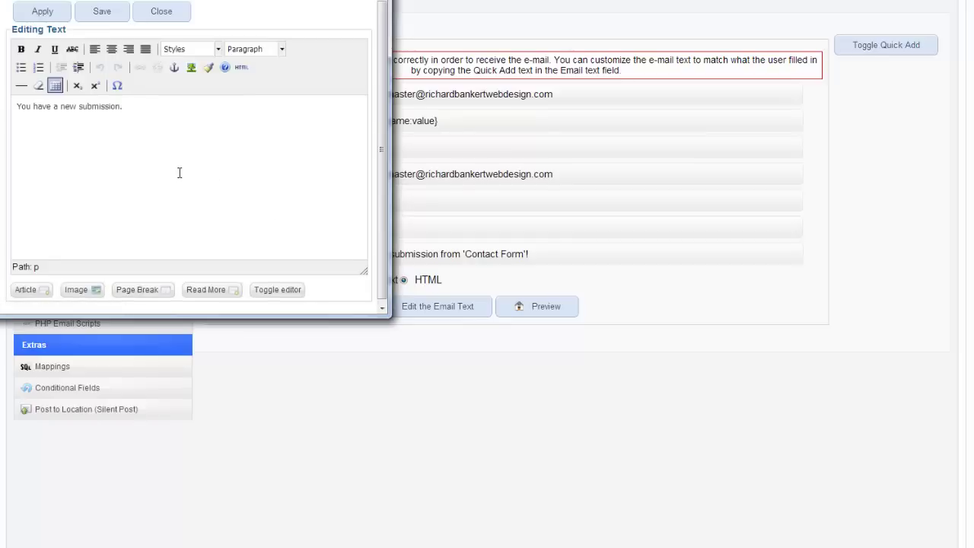
key(Return)
key(Return)
click(877, 47)
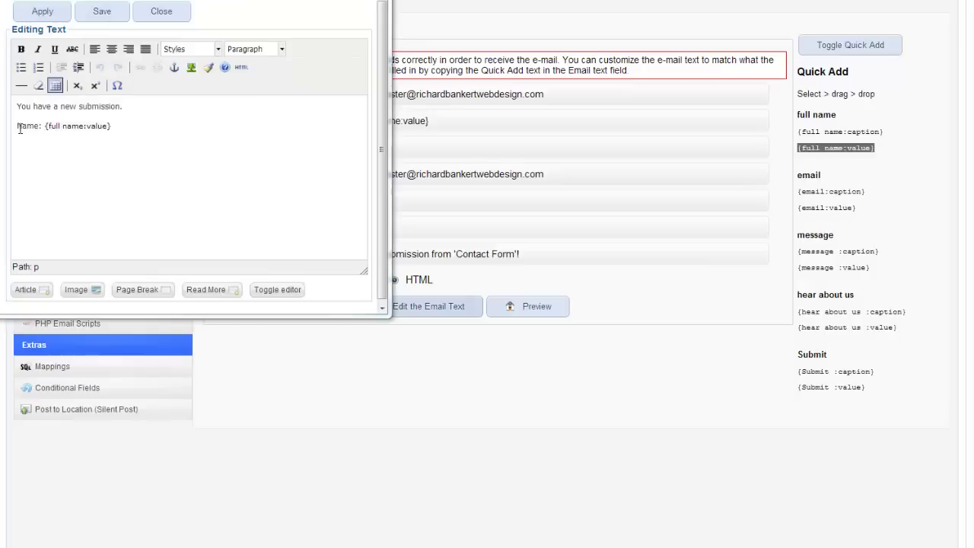
click(116, 128)
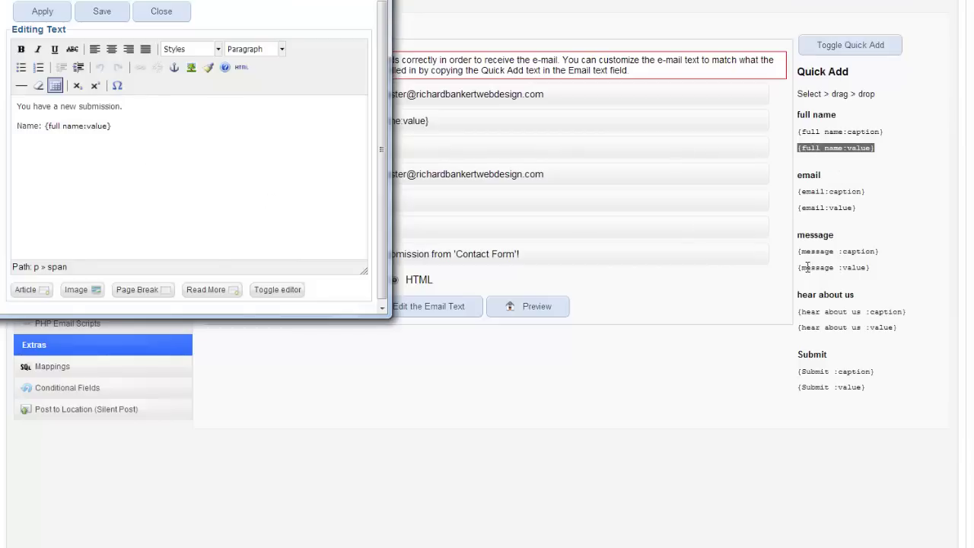
drag(799, 268, 875, 275)
key(ctrl+c)
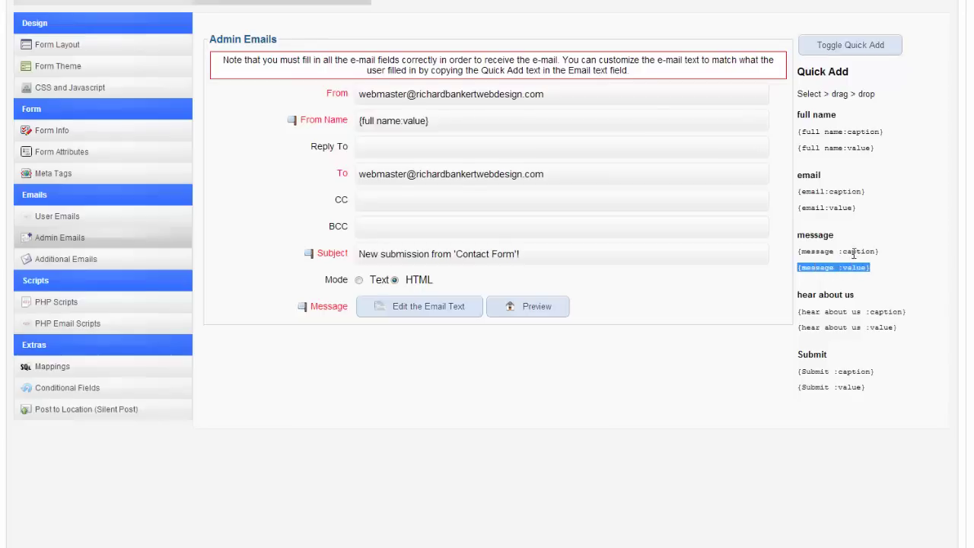
click(854, 251)
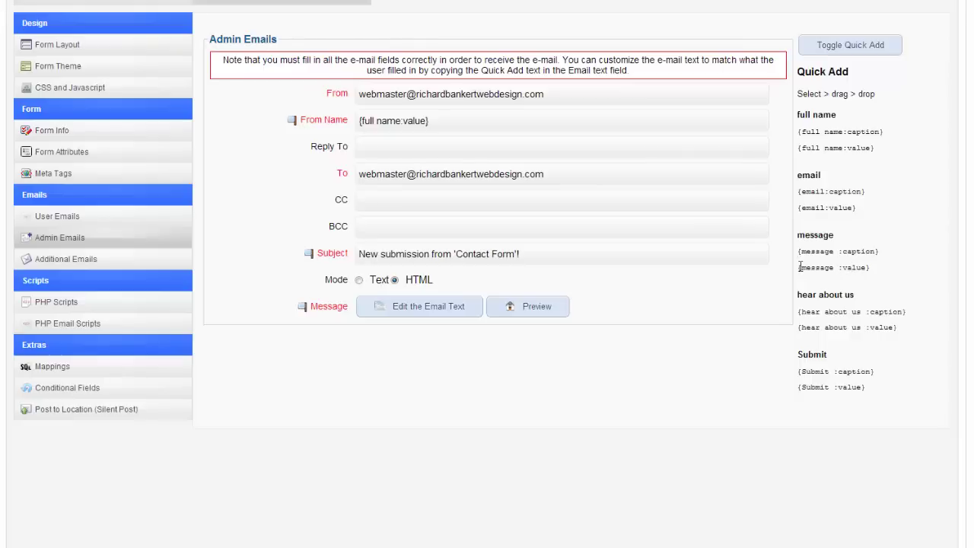
drag(800, 267, 879, 279)
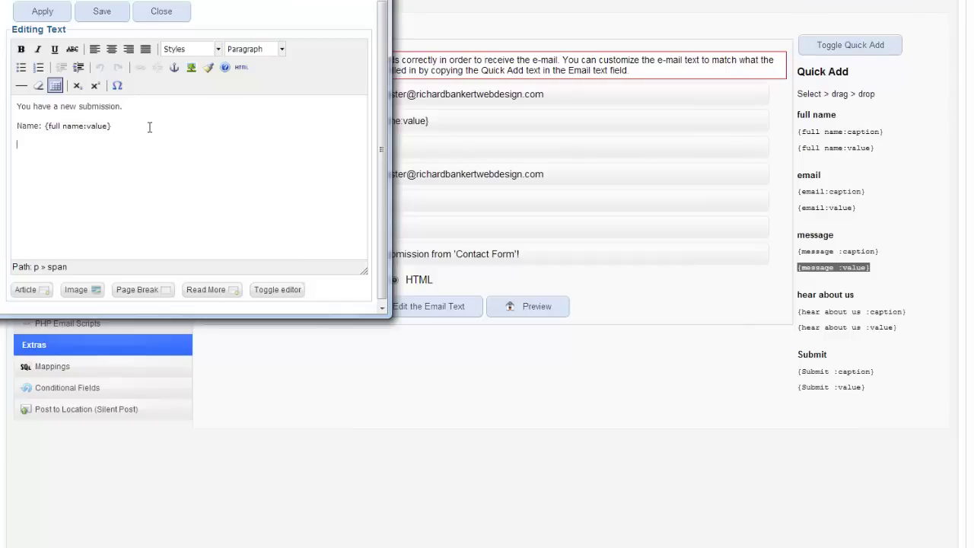
key(ctrl+v)
Save the admin e-mail text, preview it, then go to Additional Emails.
click(99, 13)
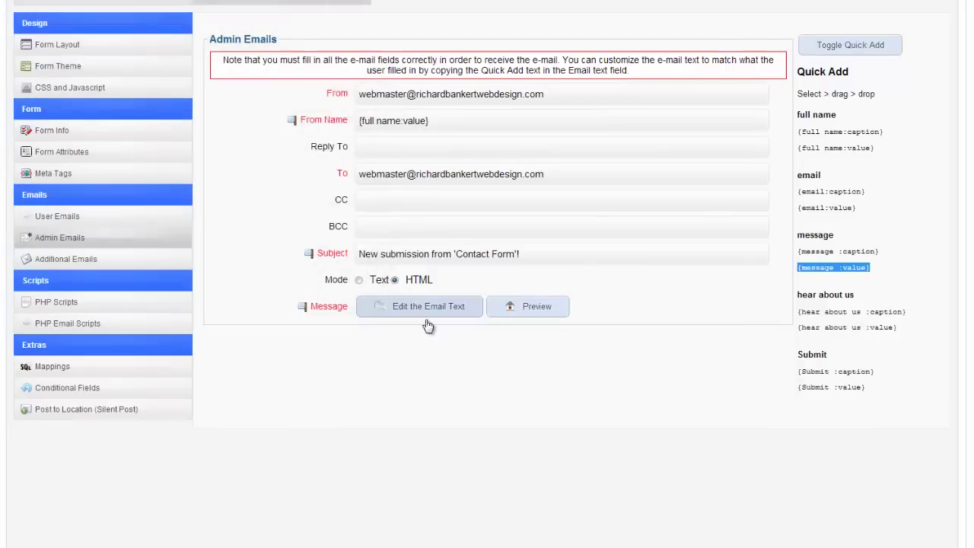
click(537, 309)
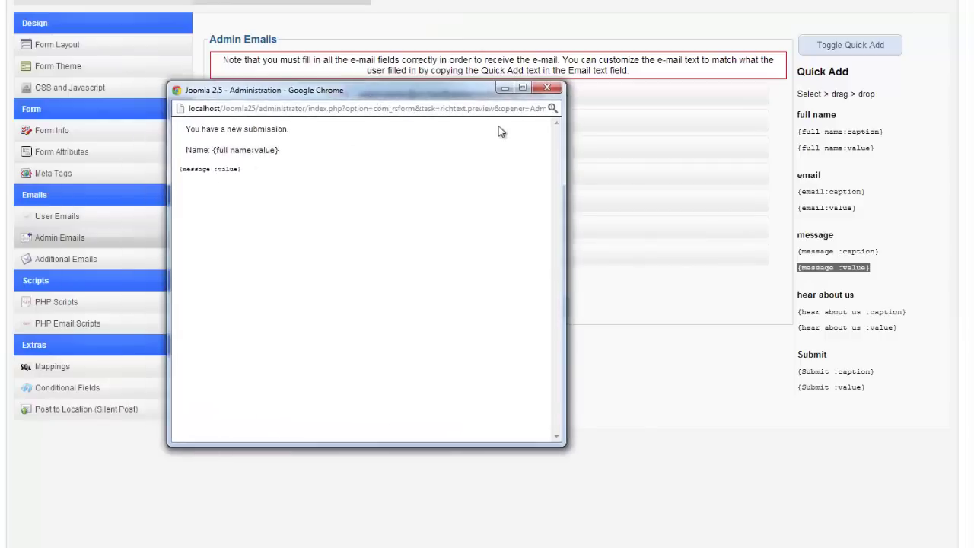
click(558, 91)
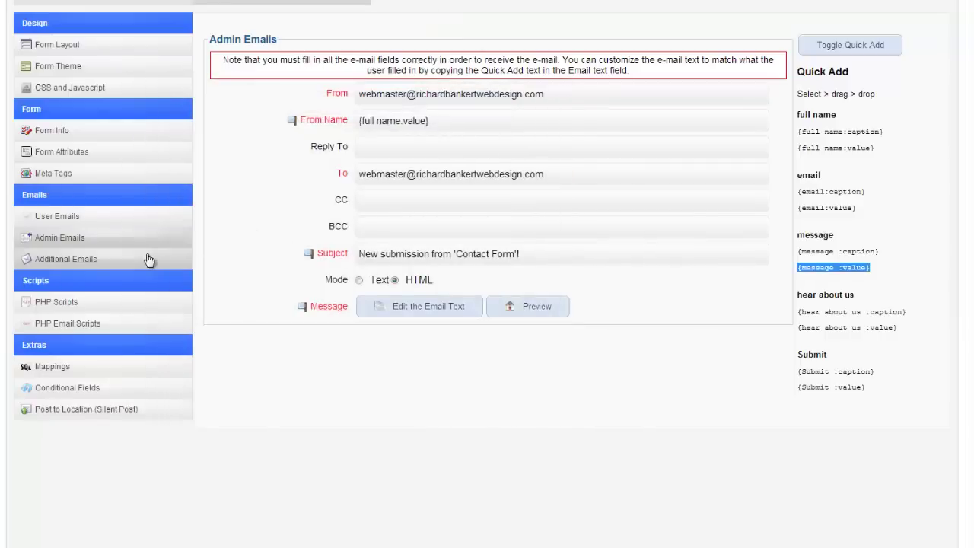
click(143, 259)
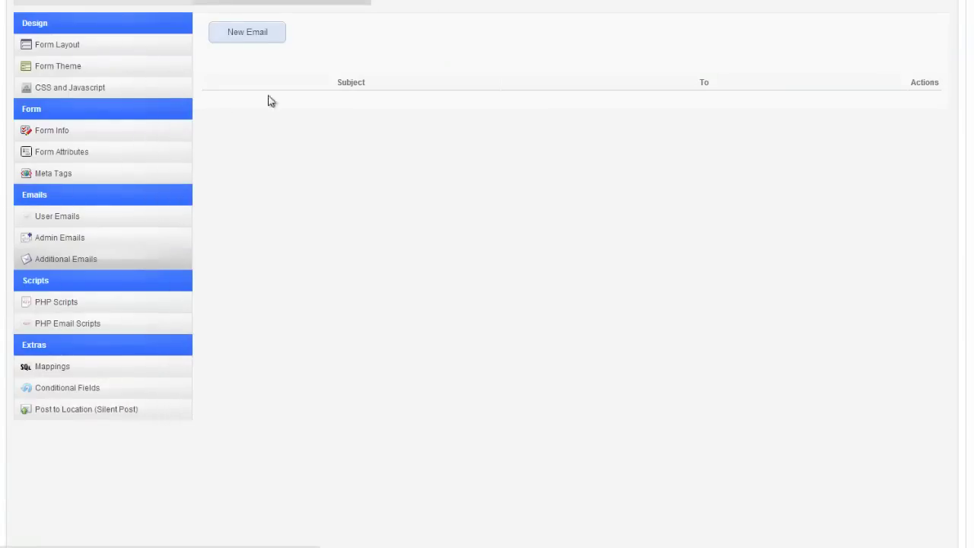
click(256, 37)
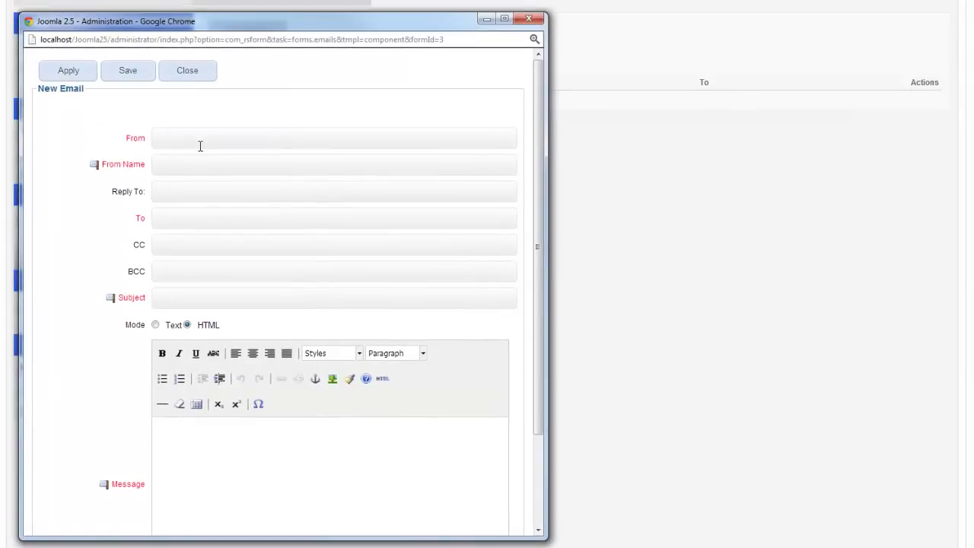
scroll(150, 361, down, 2)
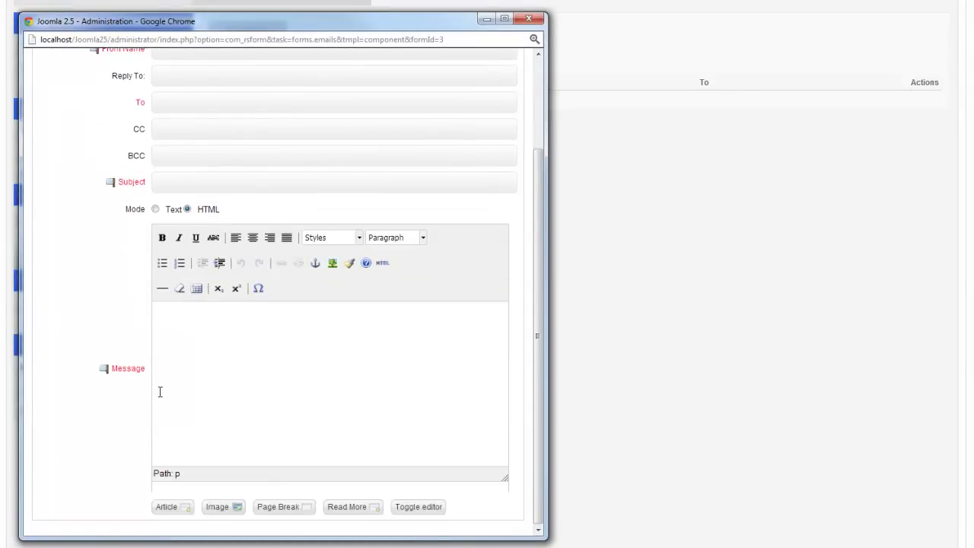
scroll(211, 403, up, 1)
scroll(28, 337, up, 1)
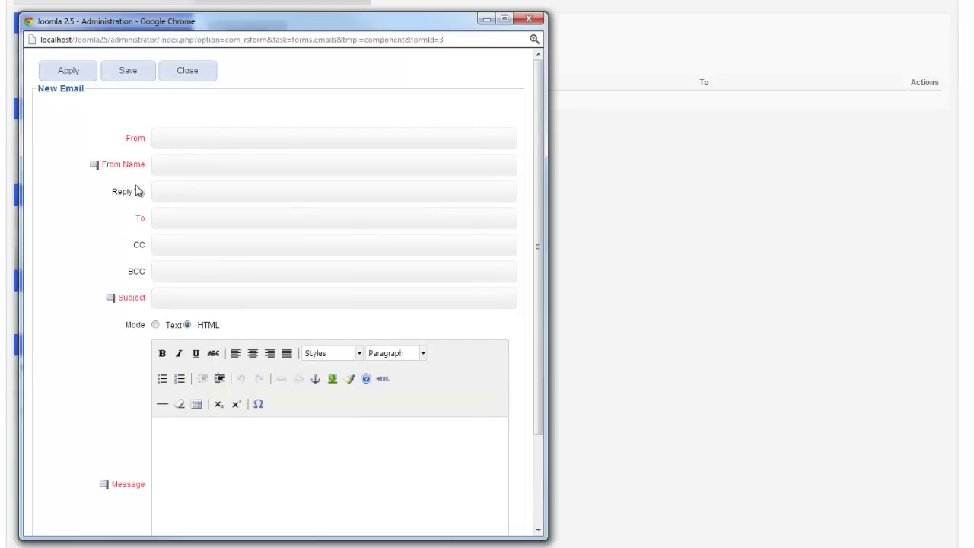
click(529, 18)
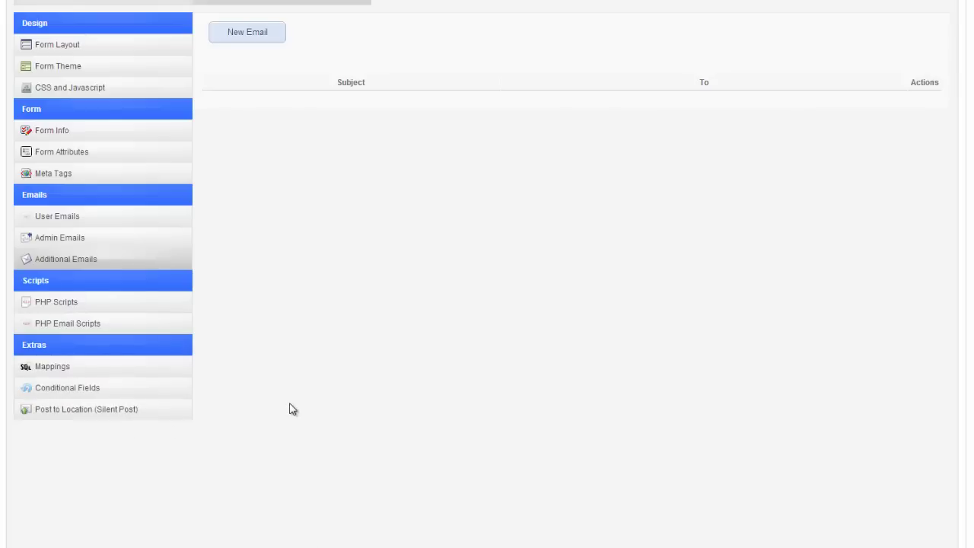
Show the Web Design Contact Form's five fields on the Components tab.
scroll(289, 409, up, 4)
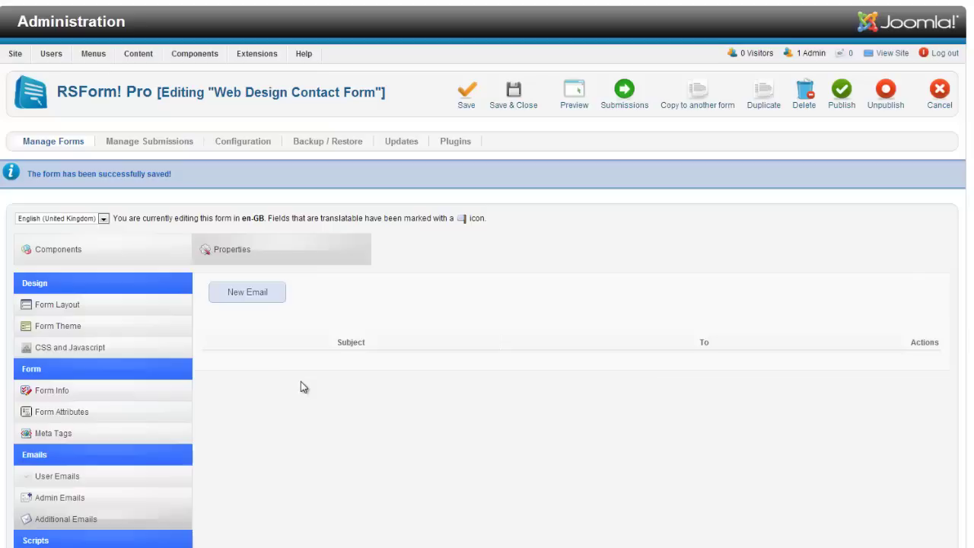
click(171, 260)
scroll(351, 404, down, 1)
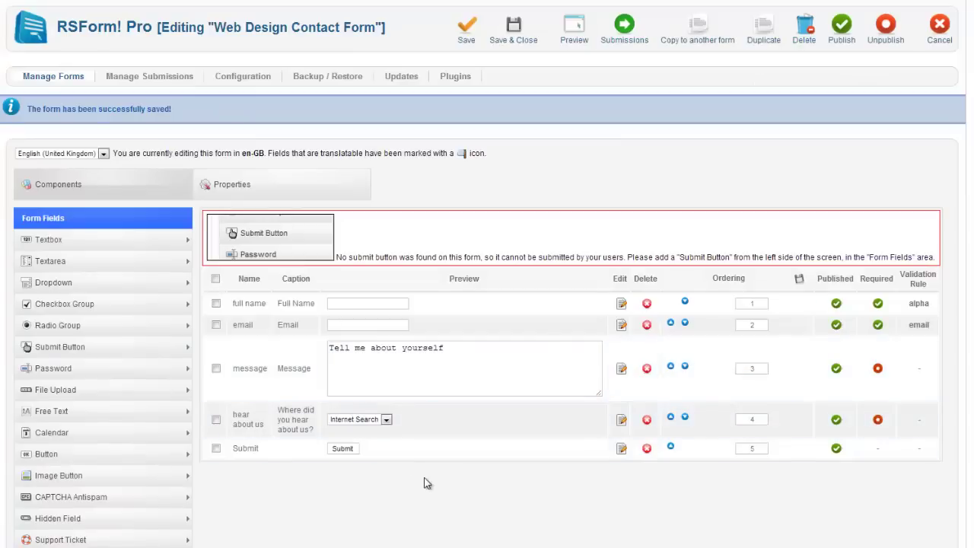